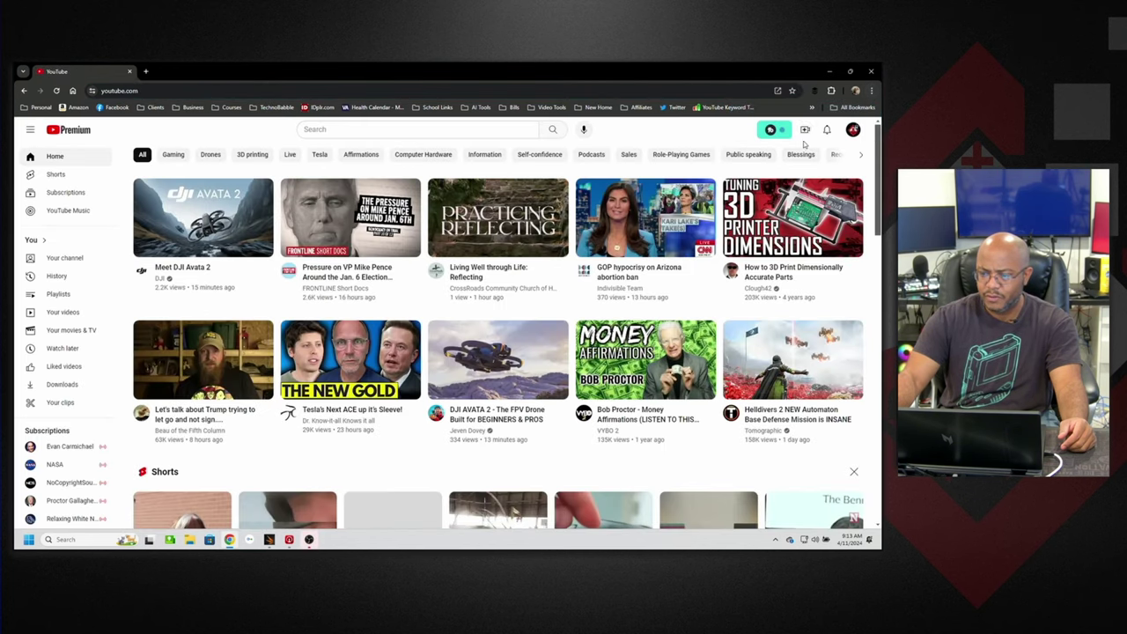
- Open YouTube's live control room for the Acer Nitro 17 - Livestream Test broadcast and copy its stream key
left_click(803, 132)
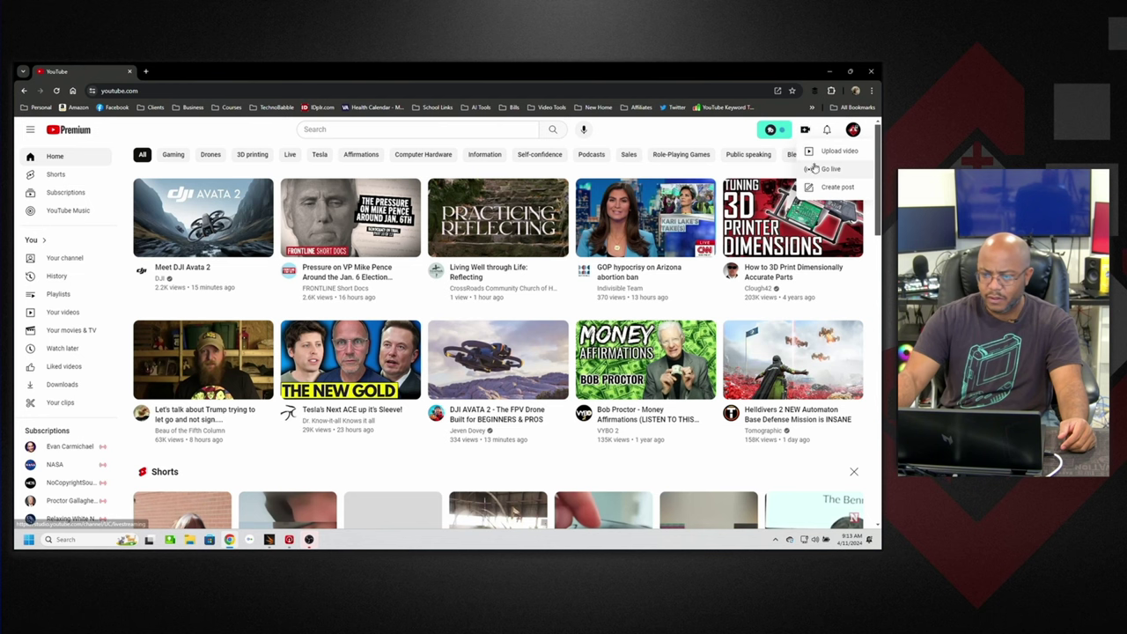
middle_click(194, 274)
left_click(834, 170)
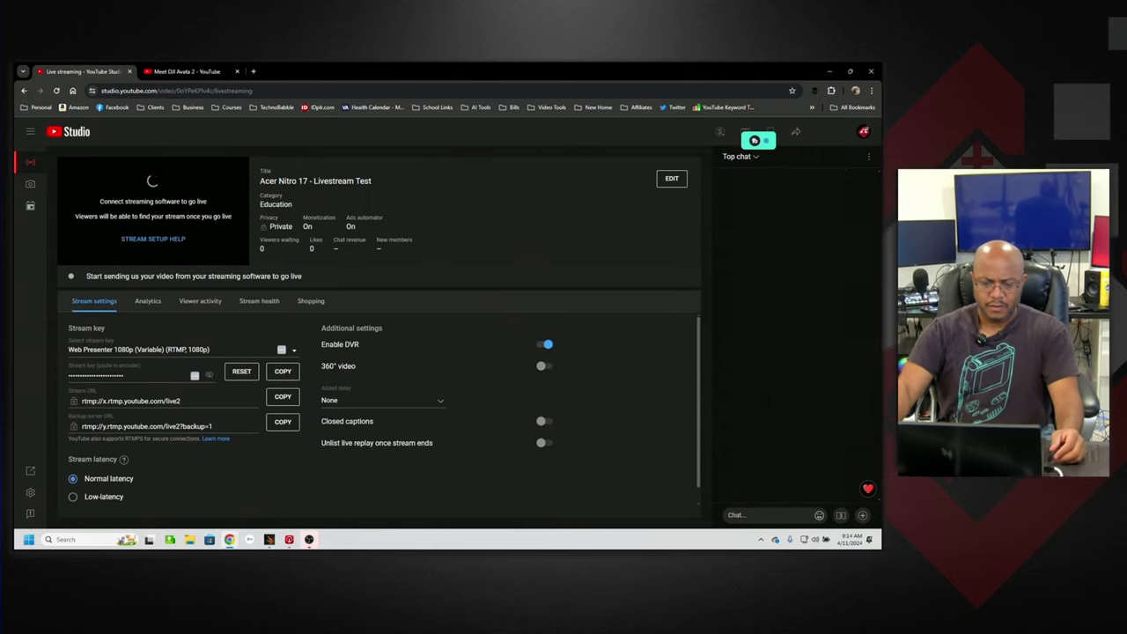
left_click(283, 373)
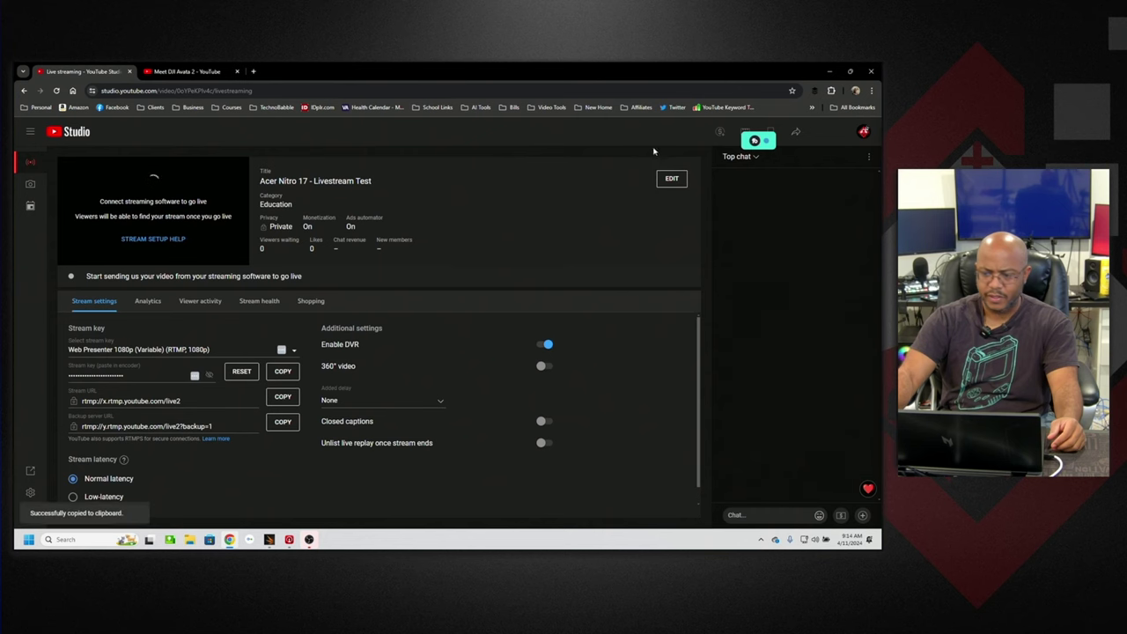
- Switch to OBS Studio, replace the stream key for the YouTube - RTMPS service with the copied one, and start streaming
key("alt+Tab")
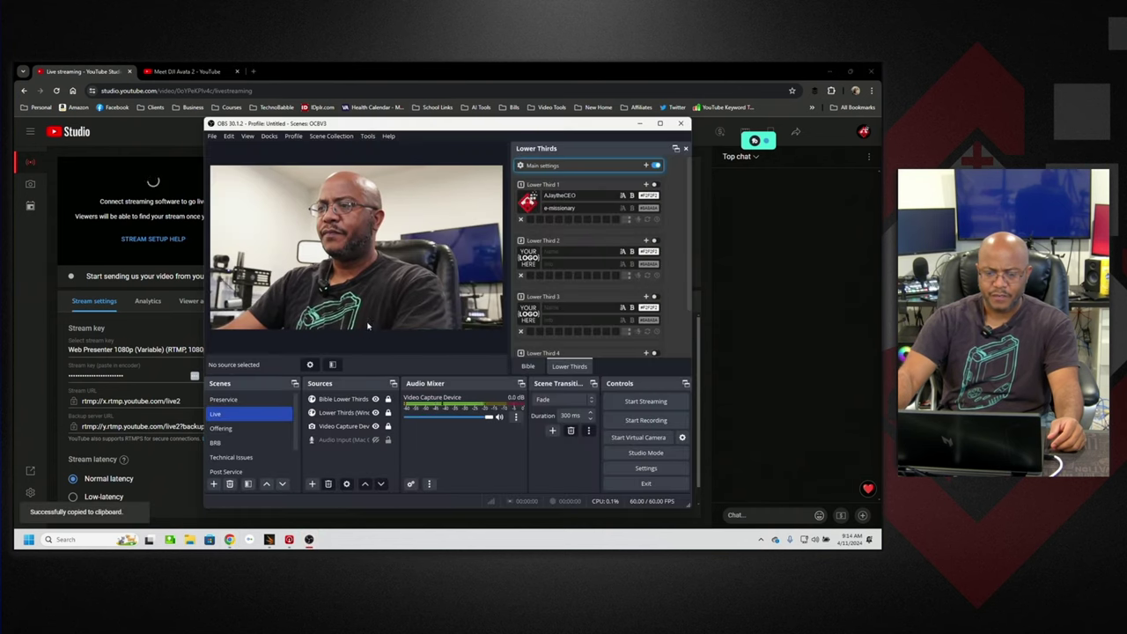
left_click(655, 470)
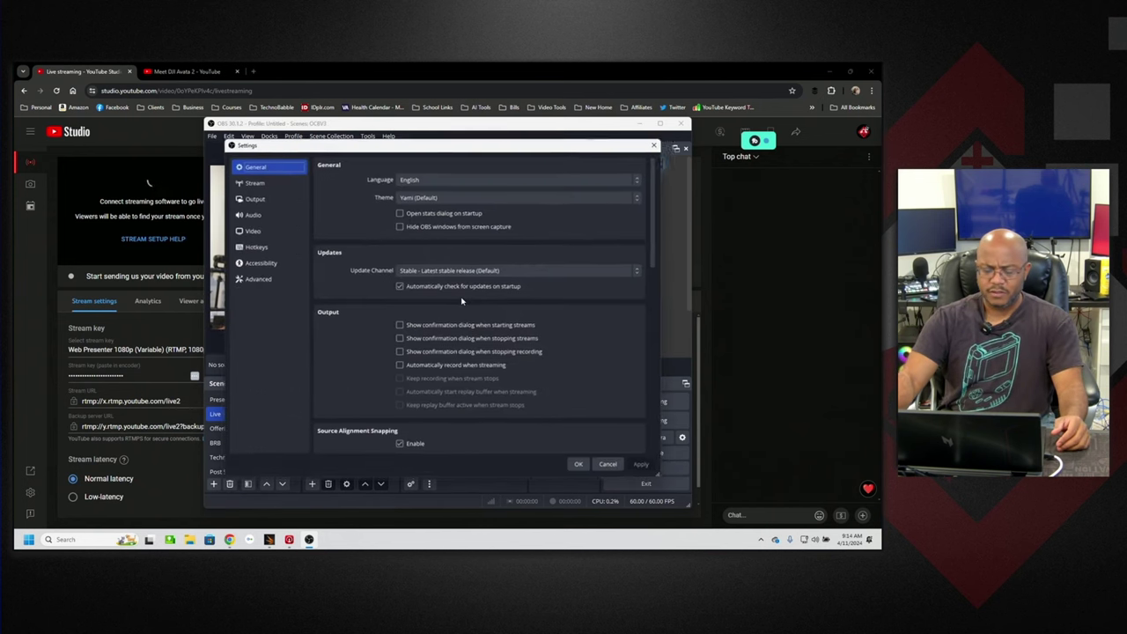
left_click(267, 201)
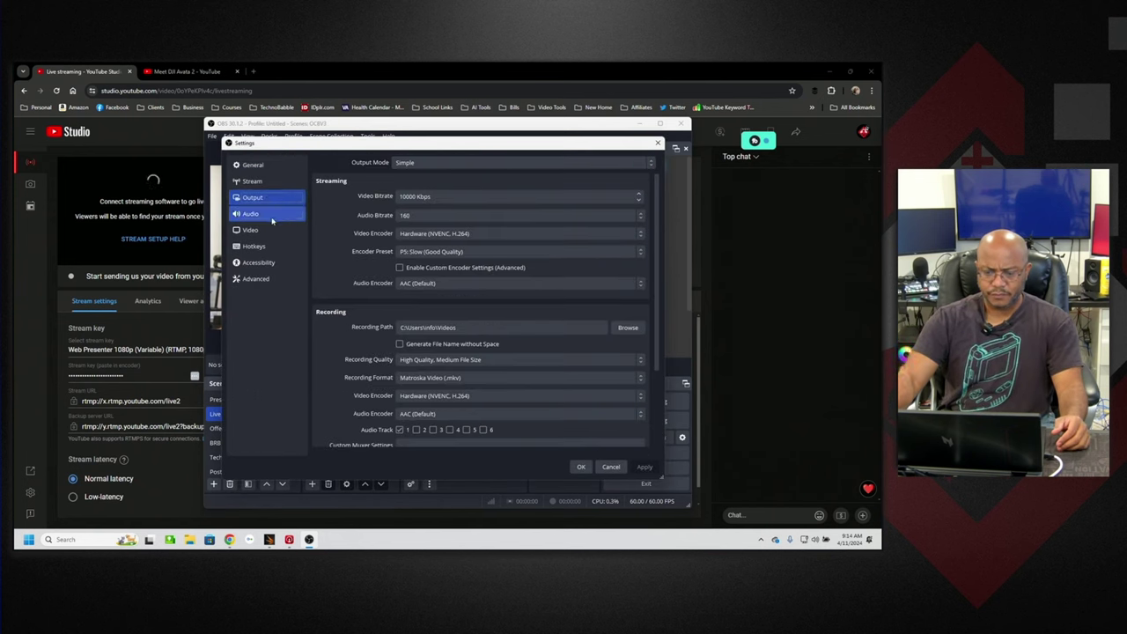
left_click(261, 182)
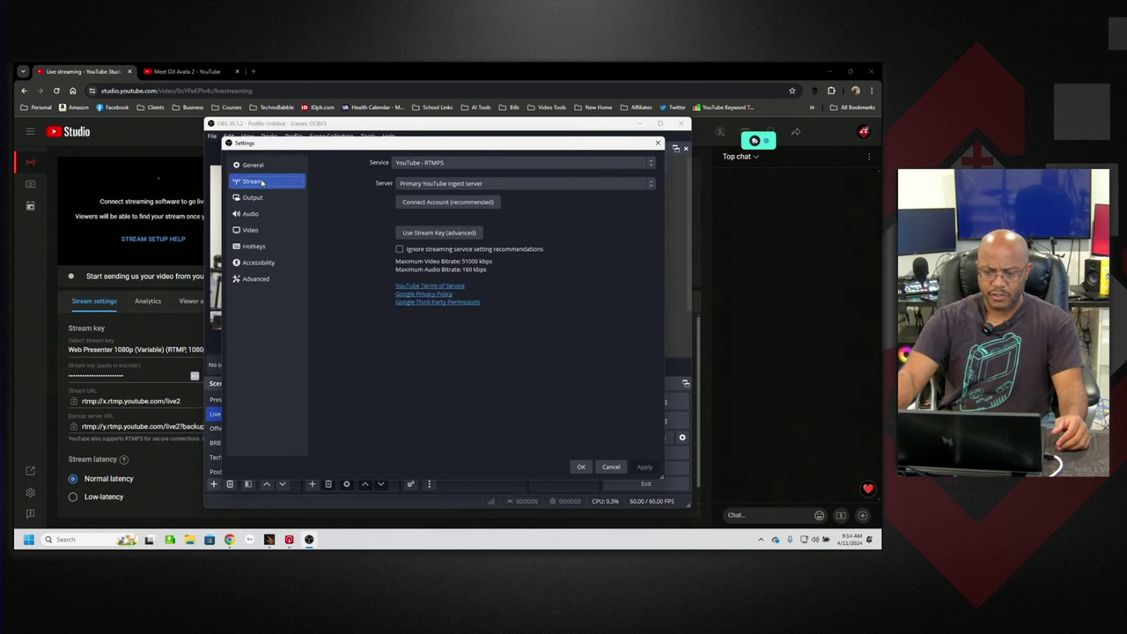
left_click(446, 233)
double_click(501, 204)
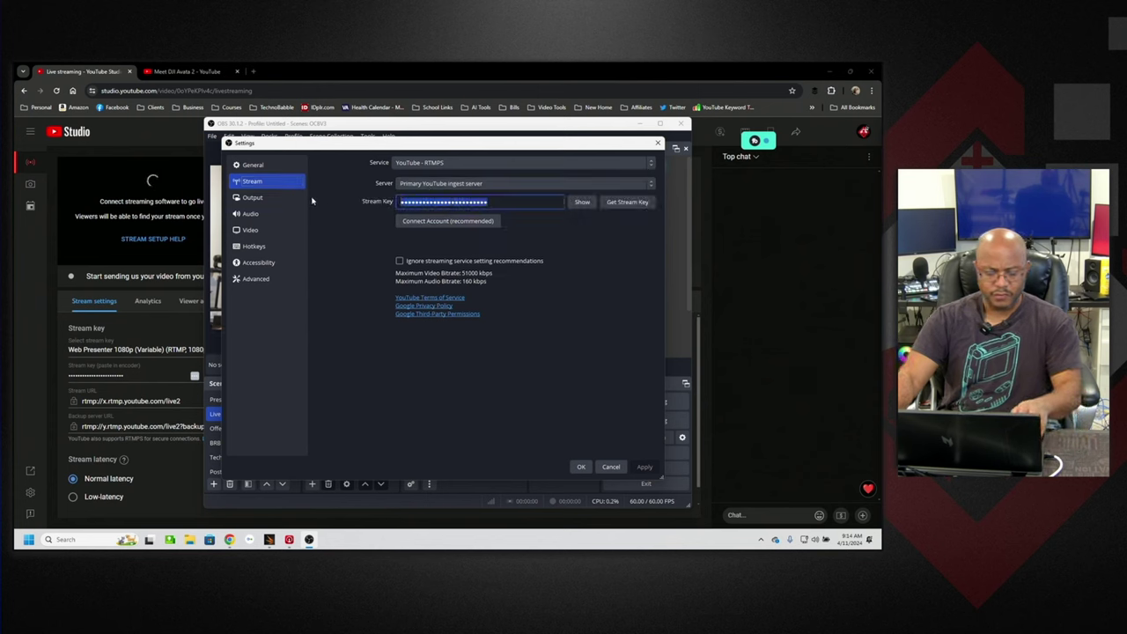
key("ctrl+v")
left_click(581, 467)
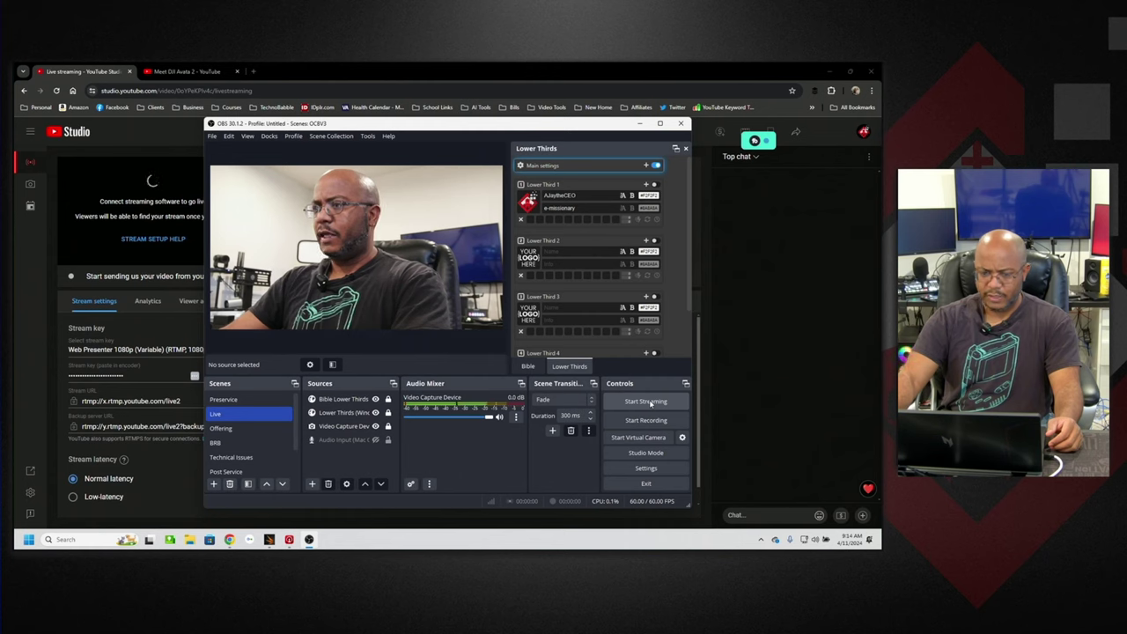
left_click(650, 402)
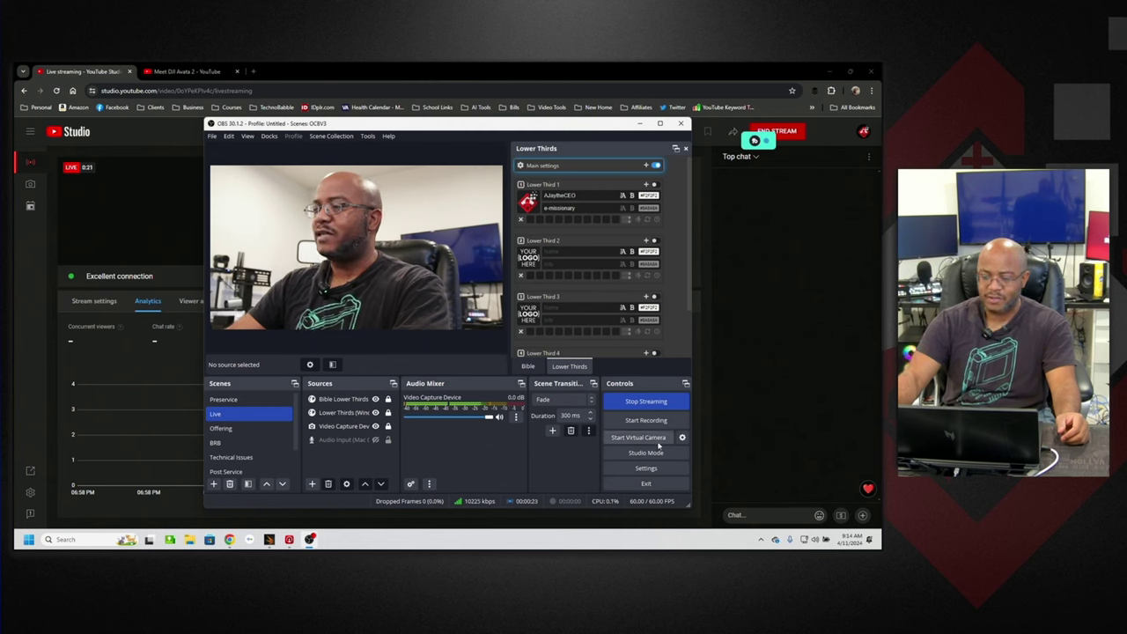
- Review the streaming and recording output settings, including bitrates, video encoder and encoder preset, without changing them
left_click(661, 471)
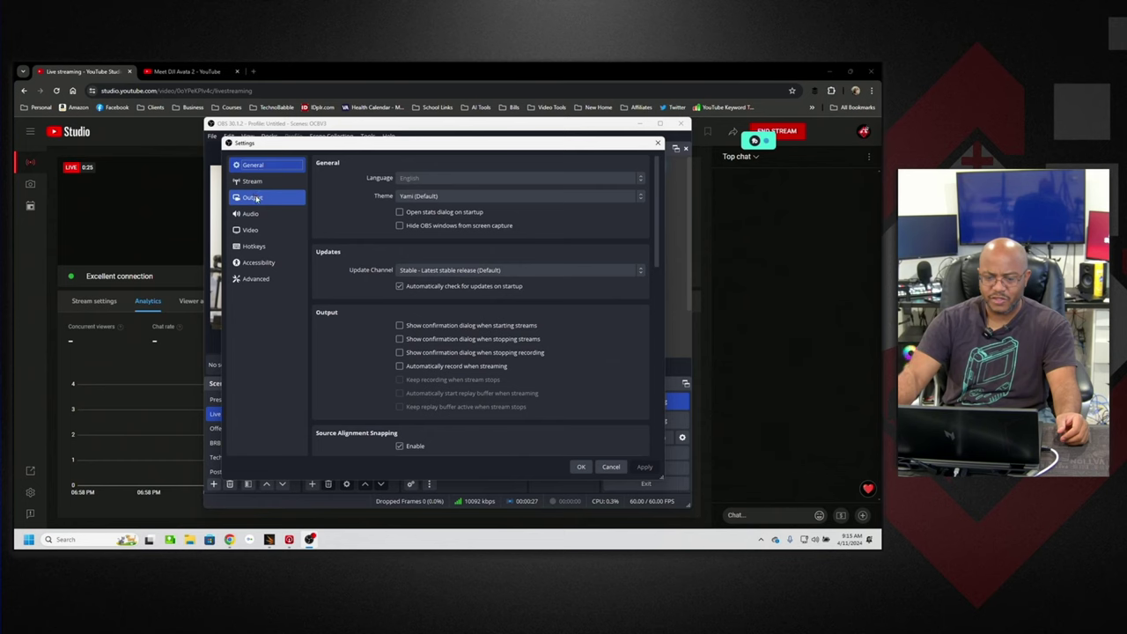
left_click(253, 197)
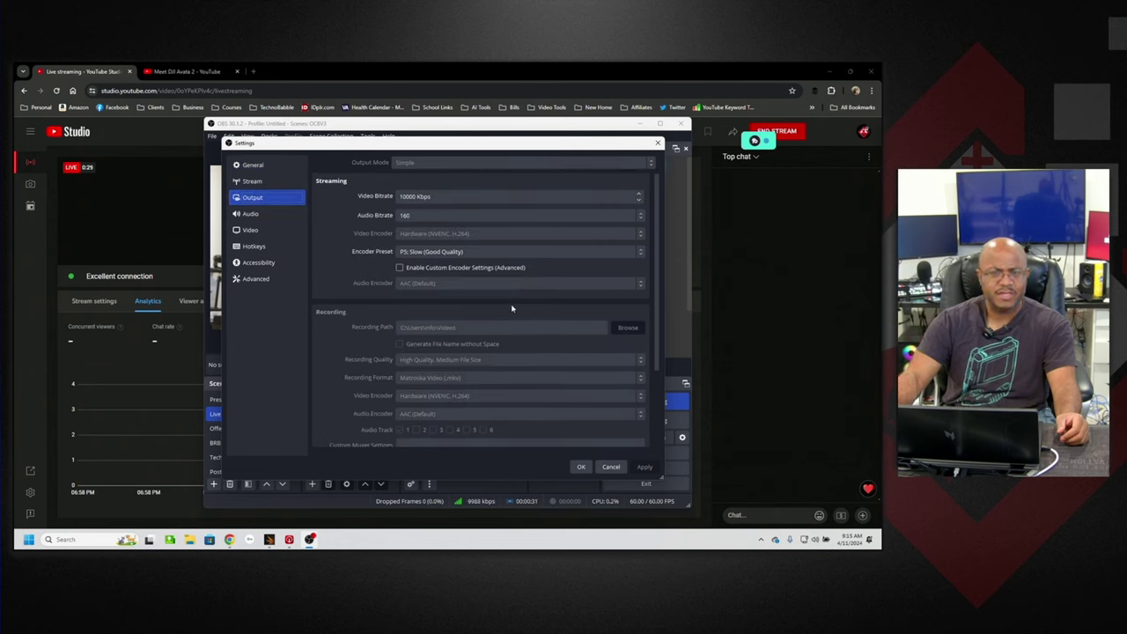
left_click(611, 466)
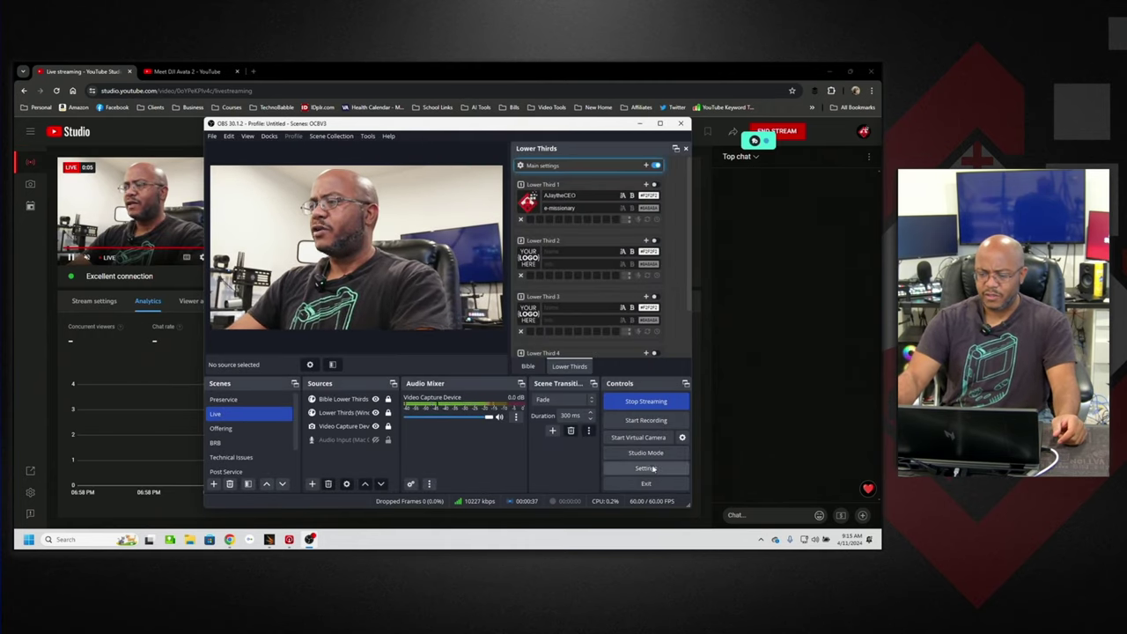
left_click(653, 469)
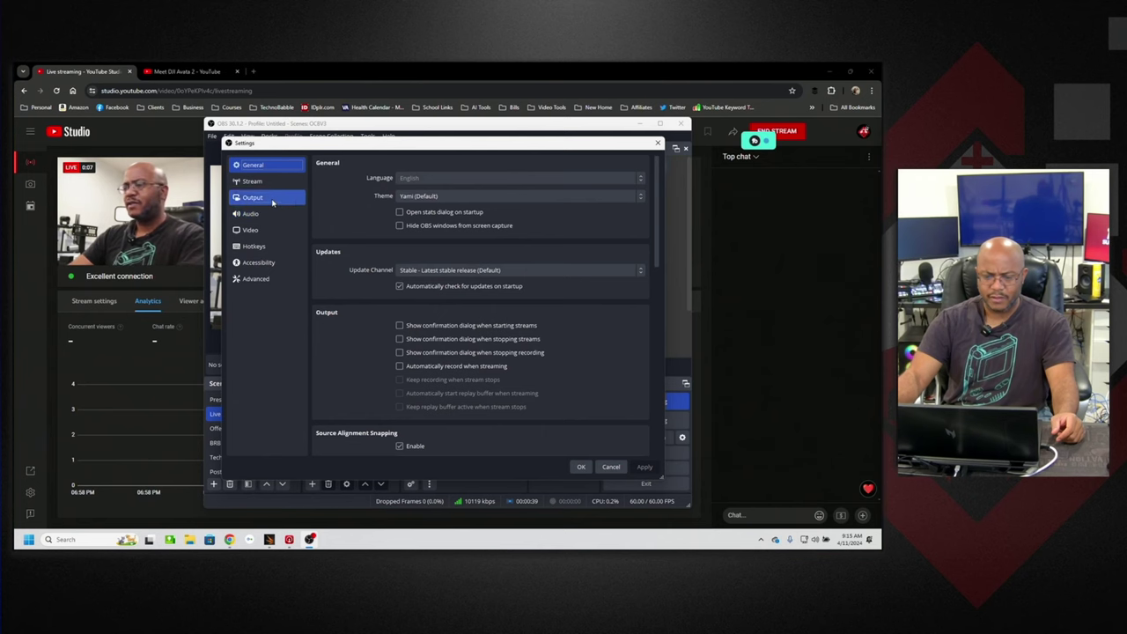
left_click(273, 202)
scroll(449, 378, "down", 3)
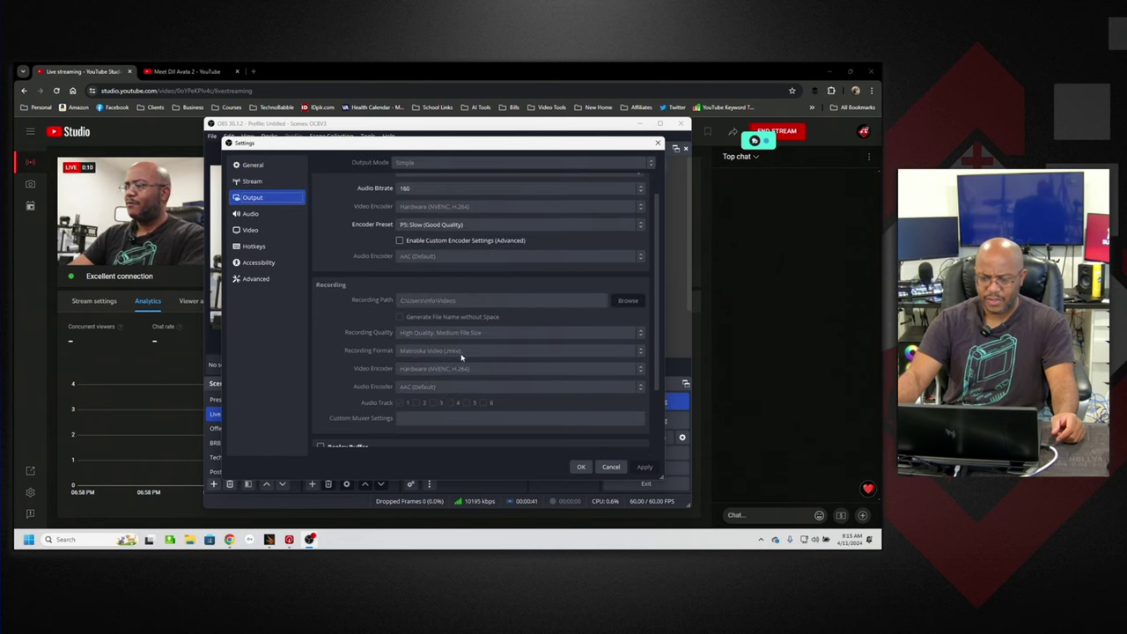
scroll(445, 361, "up", 2)
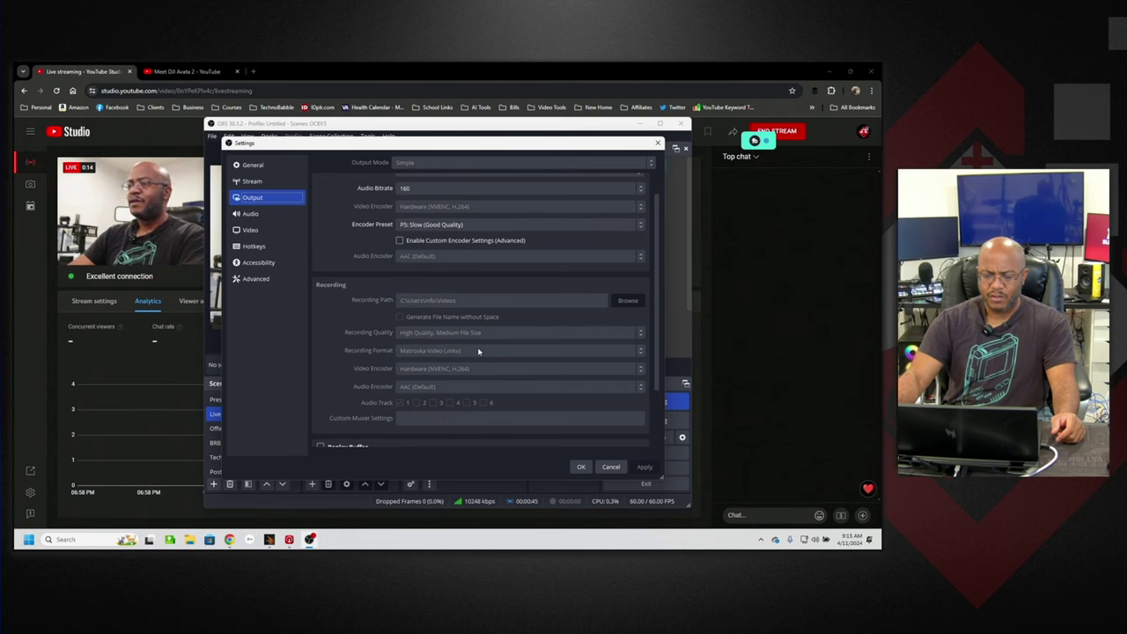
left_click(610, 467)
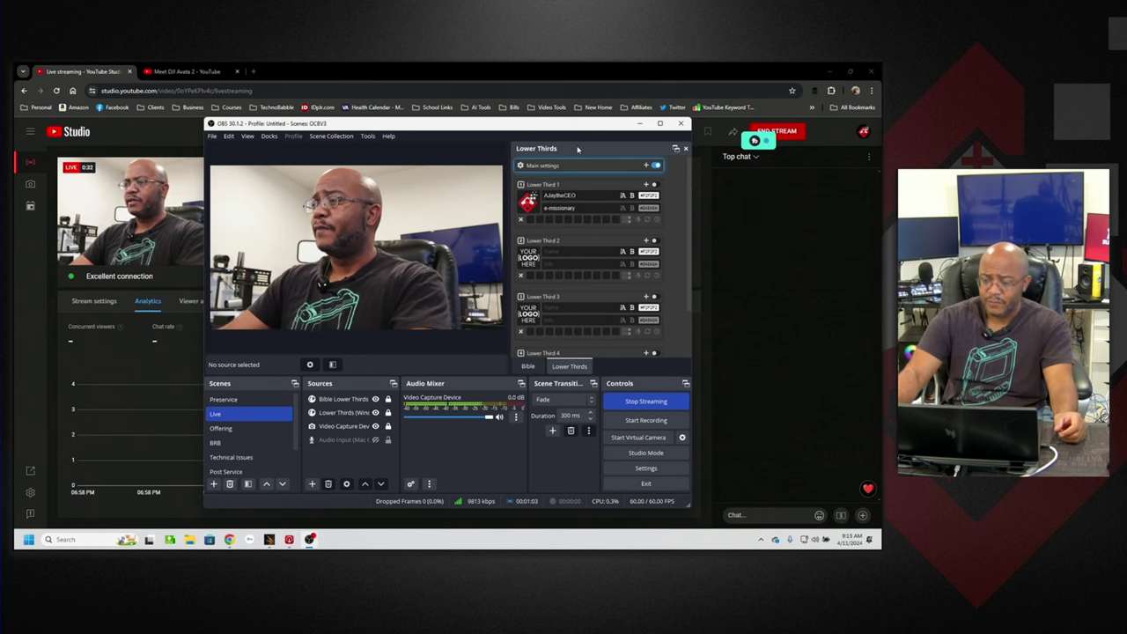
- Switch the stream to the Preservice scene and expand its Countdowns source group in a maximized window
left_click(240, 402)
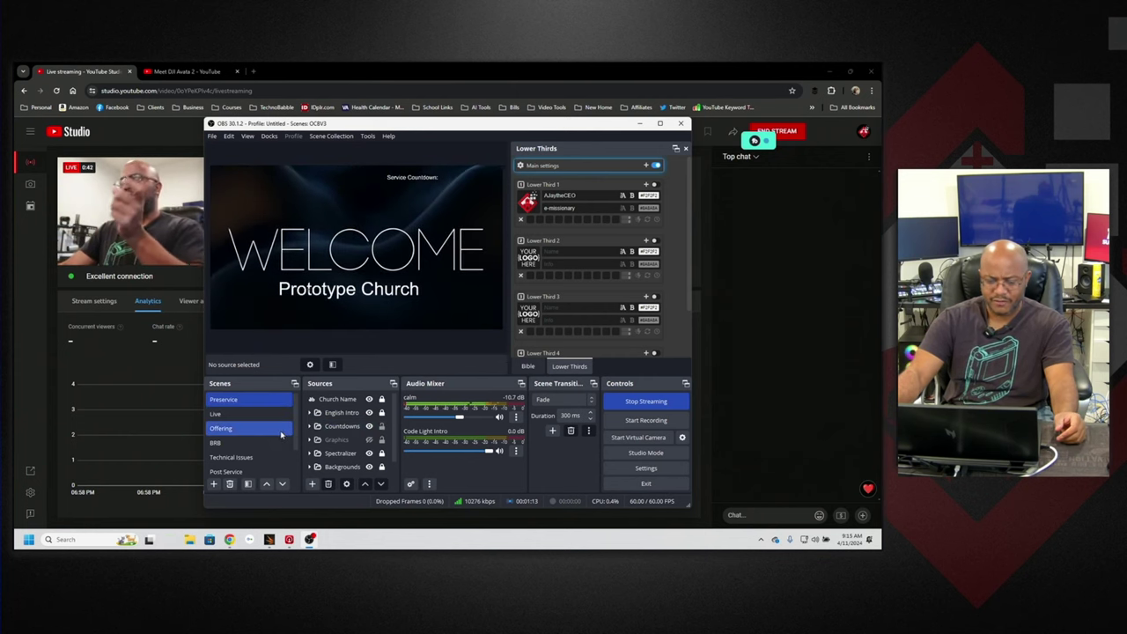
left_click(313, 427)
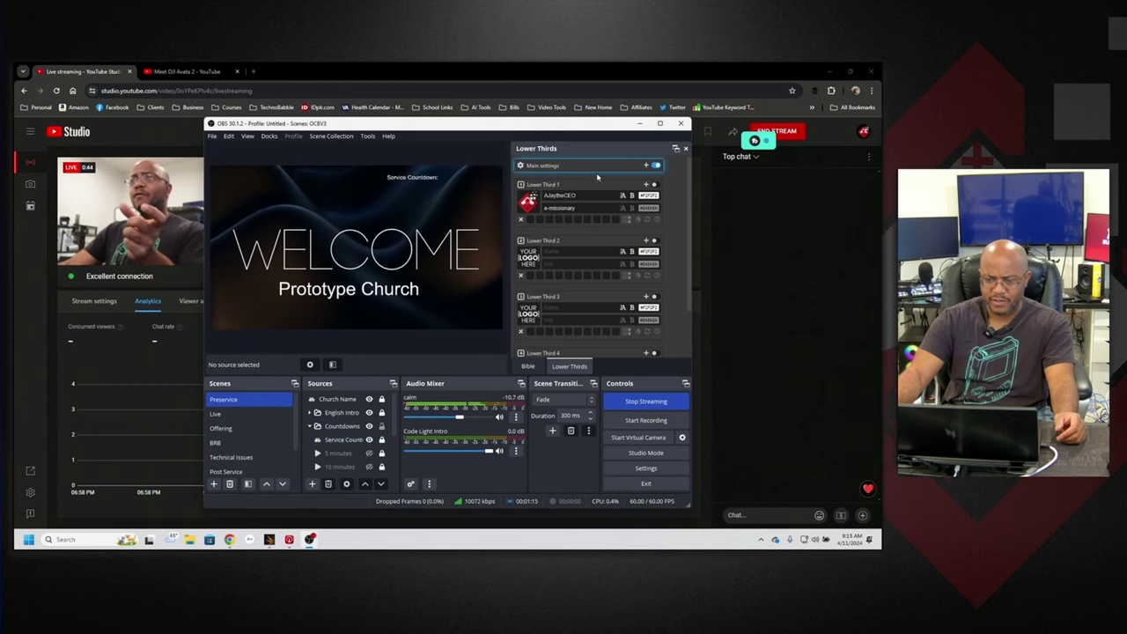
left_click(660, 124)
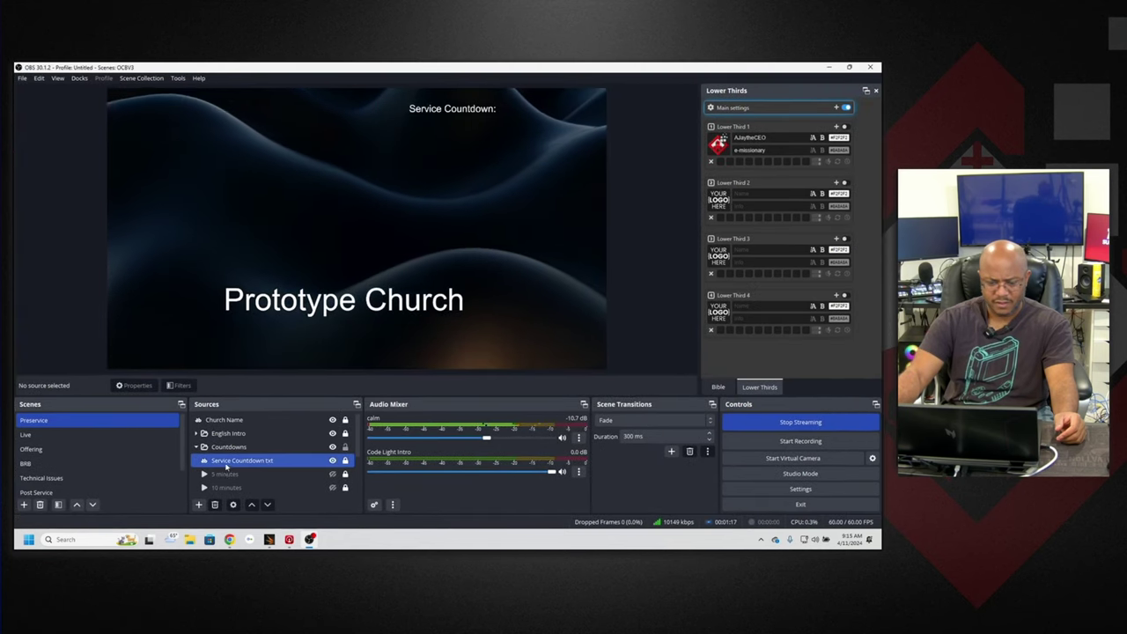
- Unlock the 15 minutes countdown and align it beside the Service Countdown text, leaving the 5 minutes countdown hidden
left_click(324, 476)
left_click(326, 461)
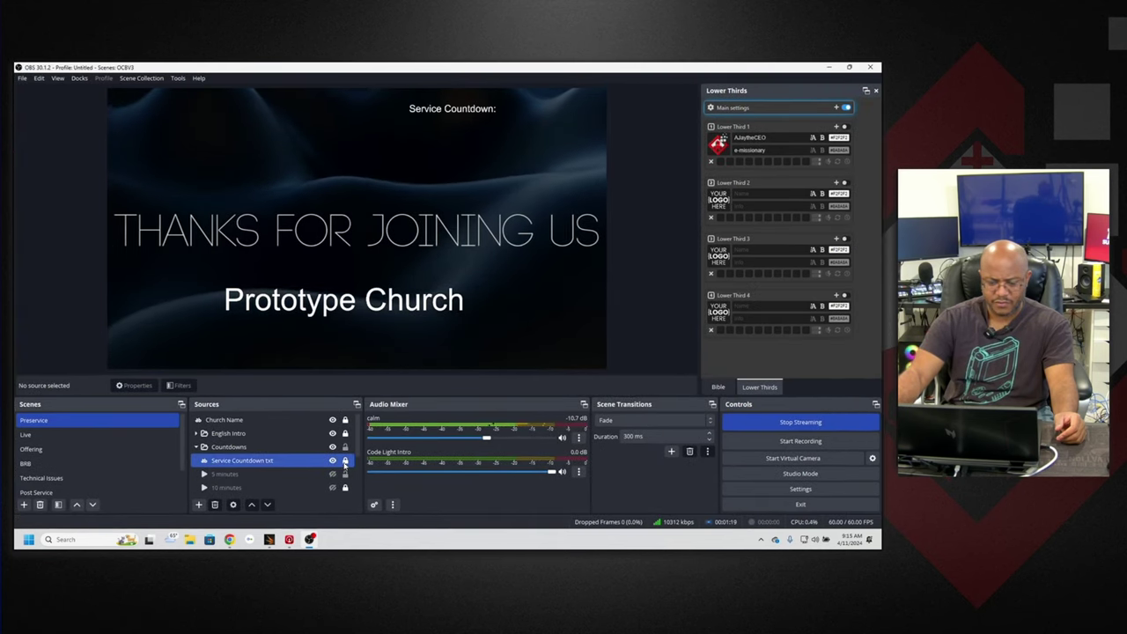
left_click(345, 489)
key("Down")
key("Down")
key("Down")
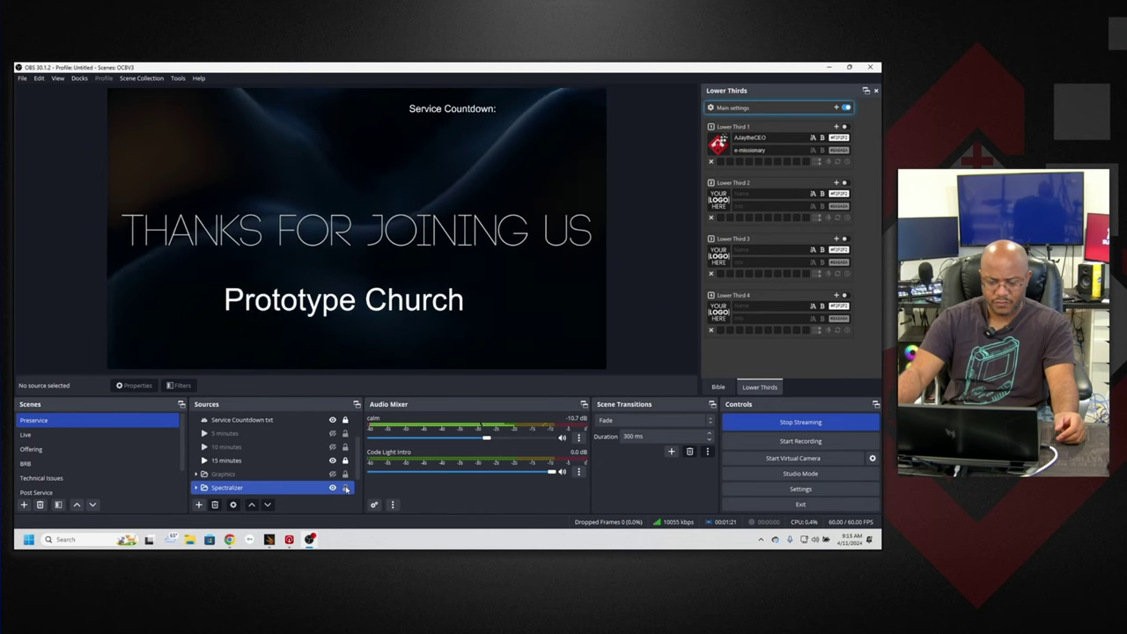
key("Up")
key("Up")
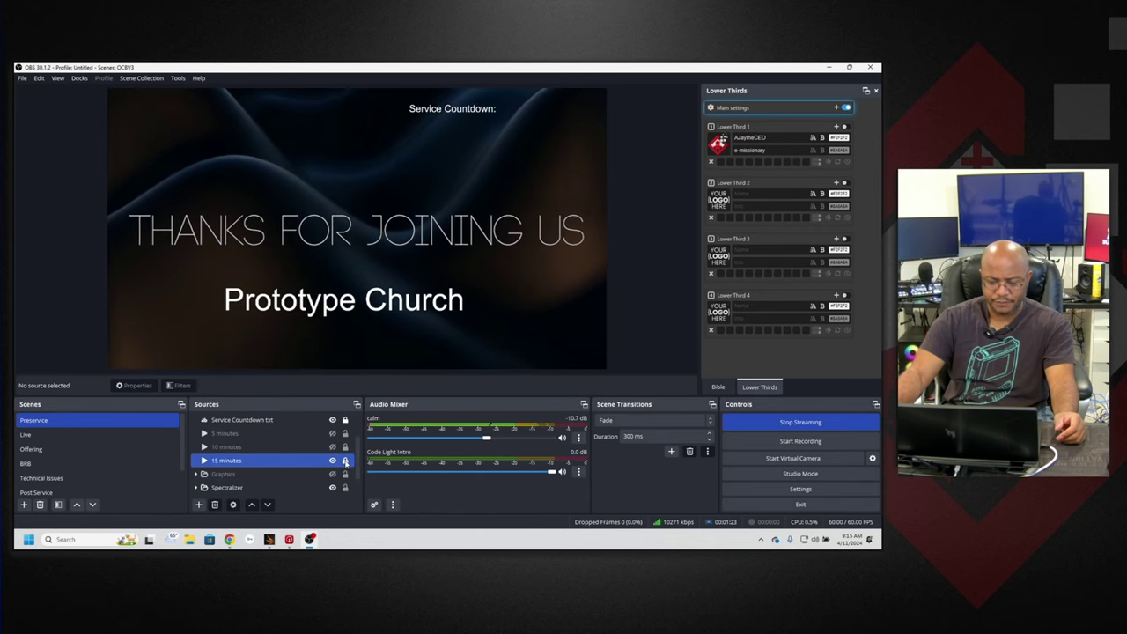
left_click(334, 462)
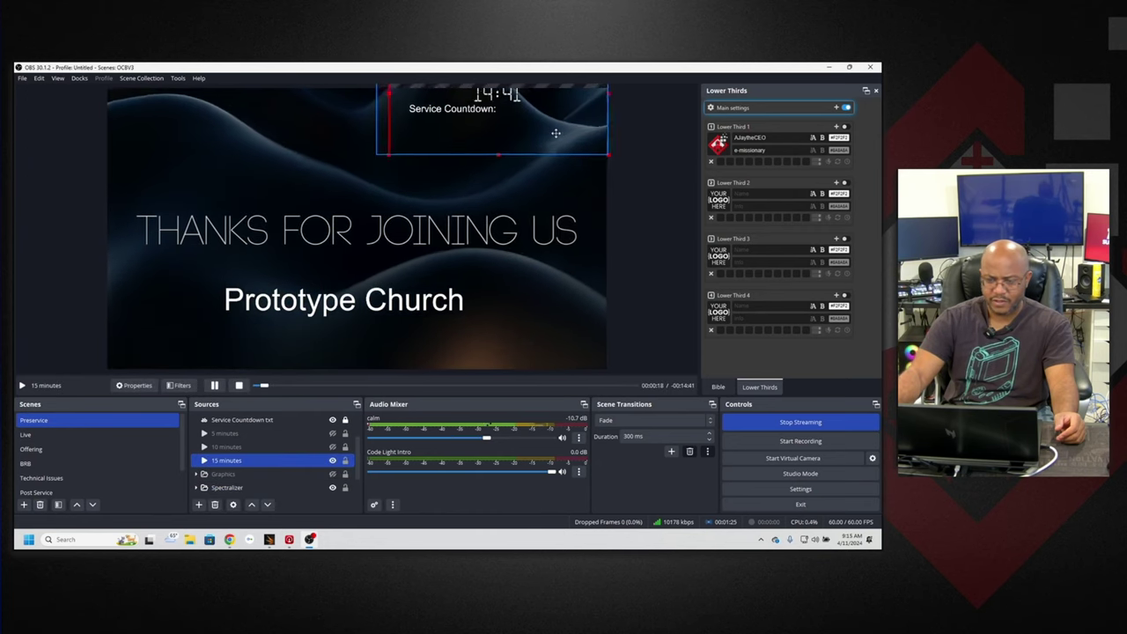
key("Up")
key("Up")
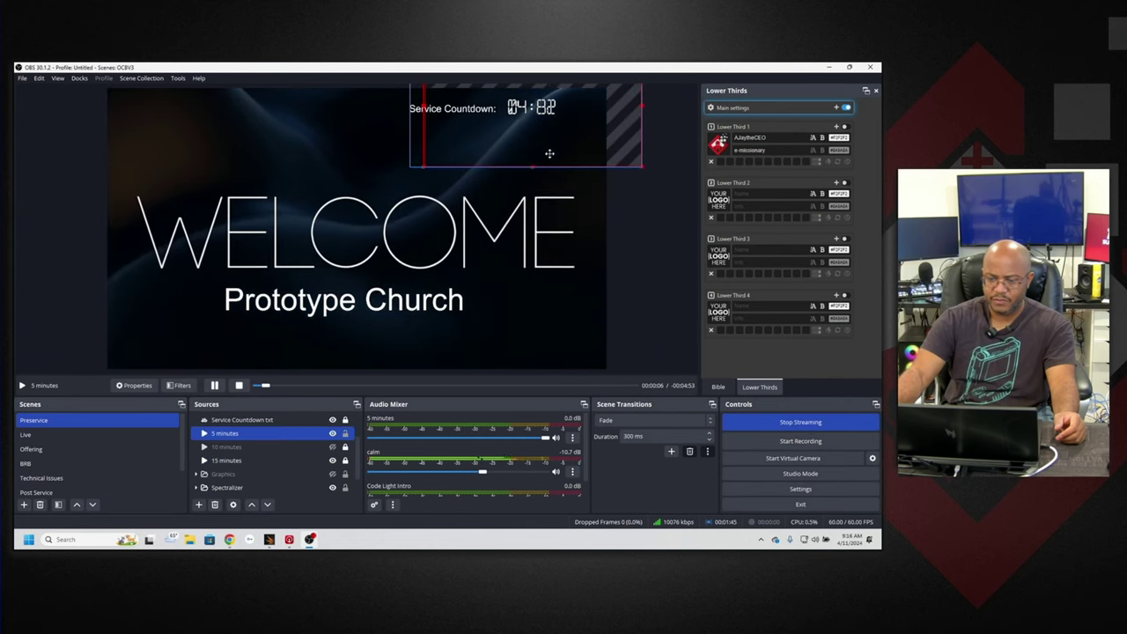
left_click(332, 433)
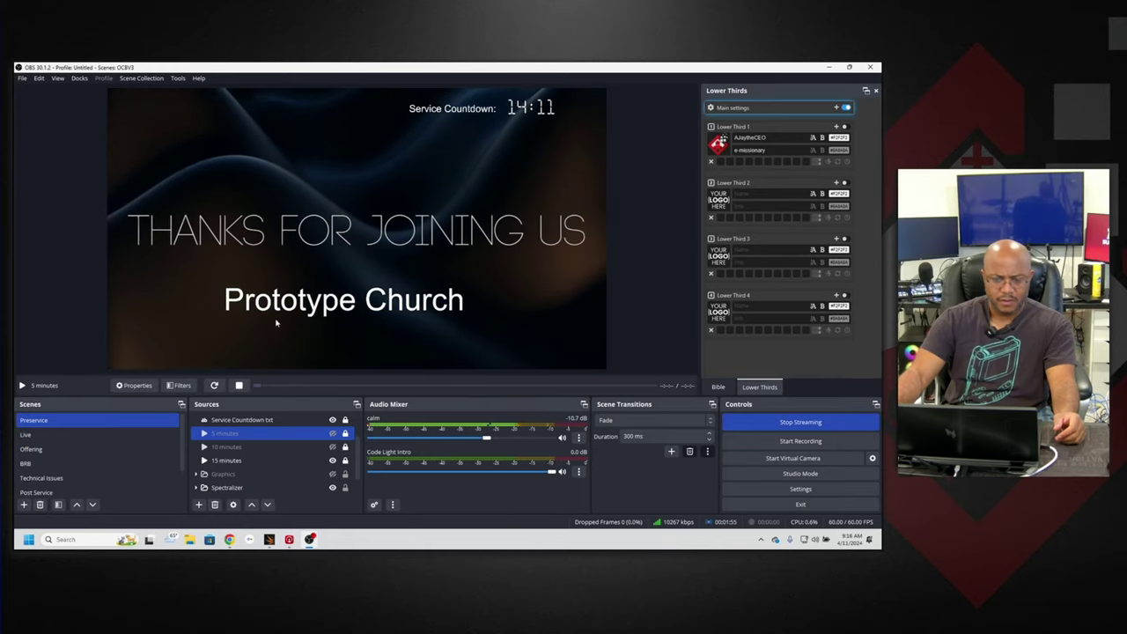
- Tile OBS Studio beside the YouTube Studio window and display Lower Third 1 on the Live scene
left_click_drag(381, 73, 879, 150)
left_click(229, 214)
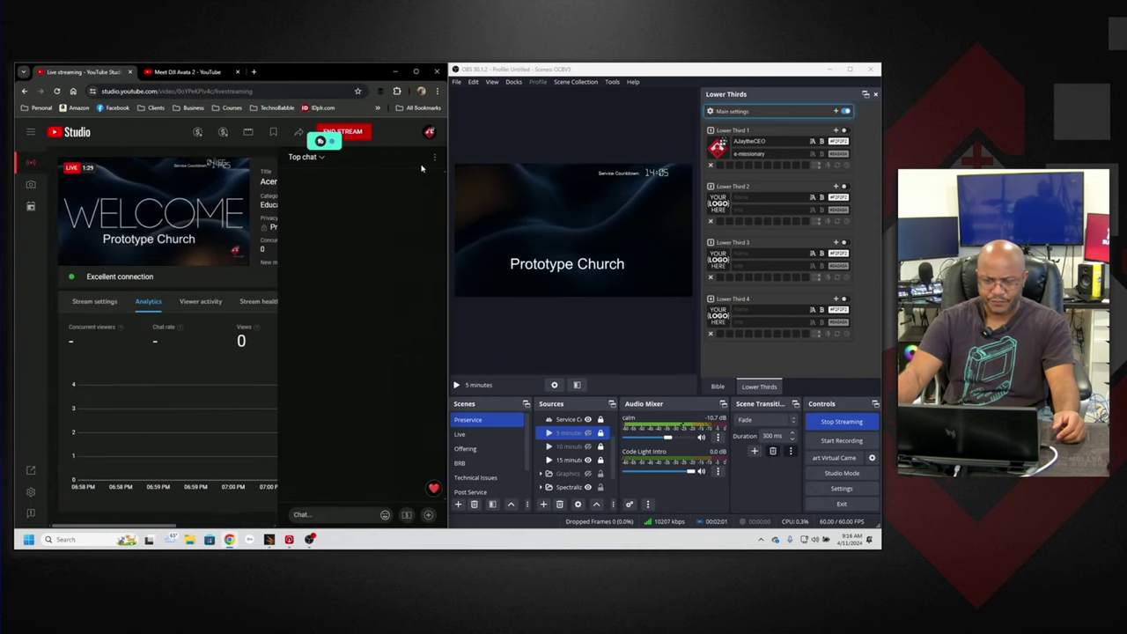
left_click(466, 435)
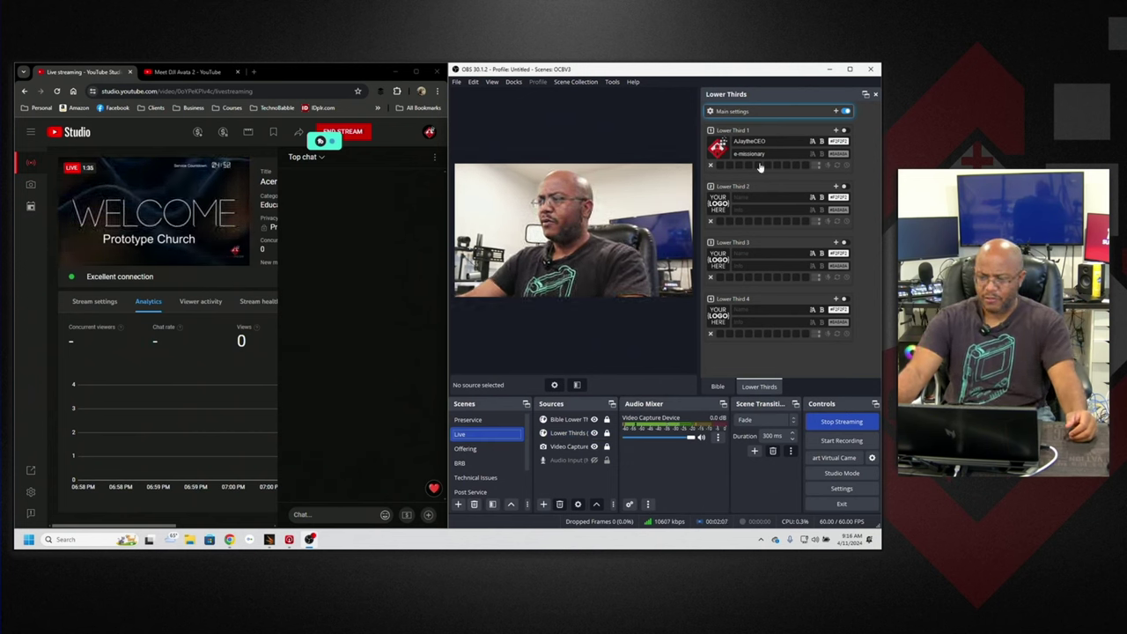
left_click(847, 131)
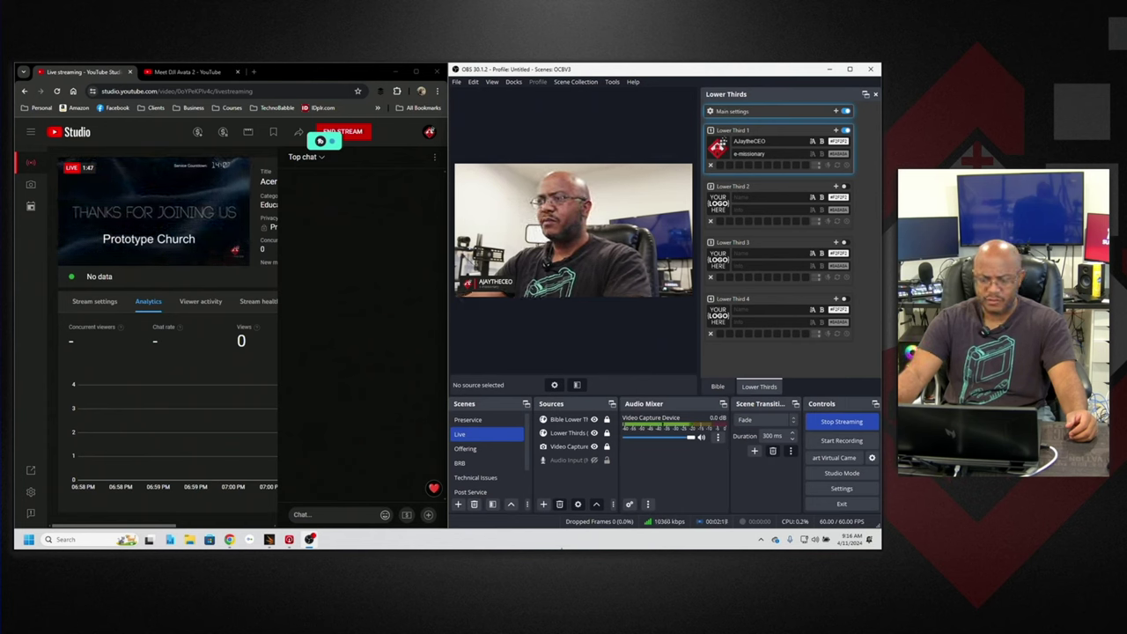
- Open Task Manager and examine CPU, memory and GPU performance while the stream runs, then minimize it
right_click(28, 539)
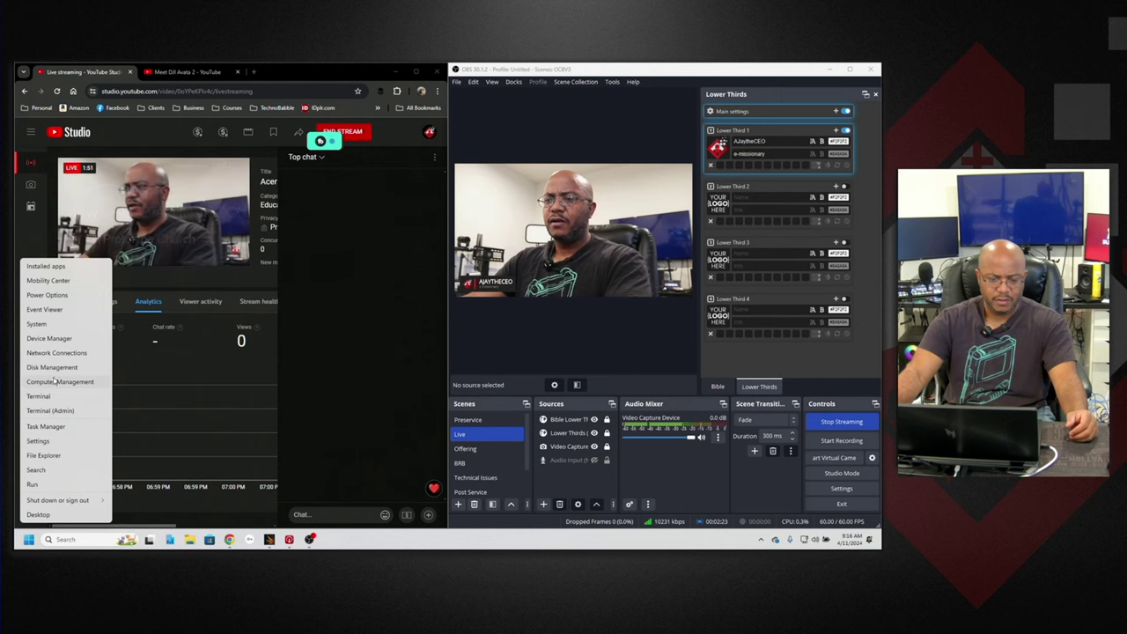
left_click(47, 428)
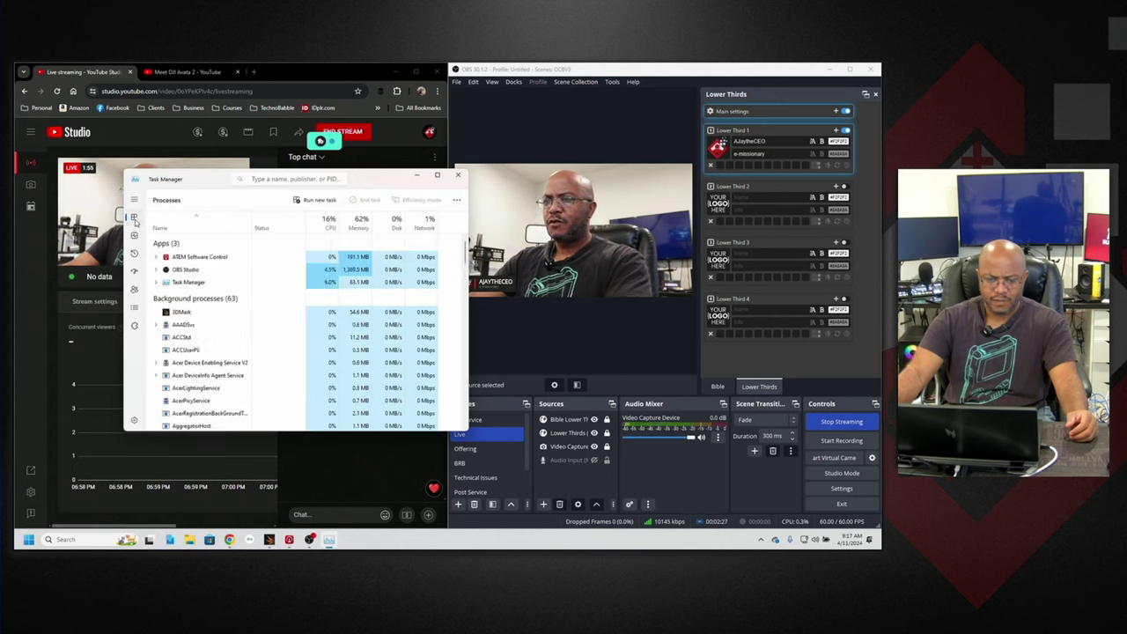
left_click(134, 236)
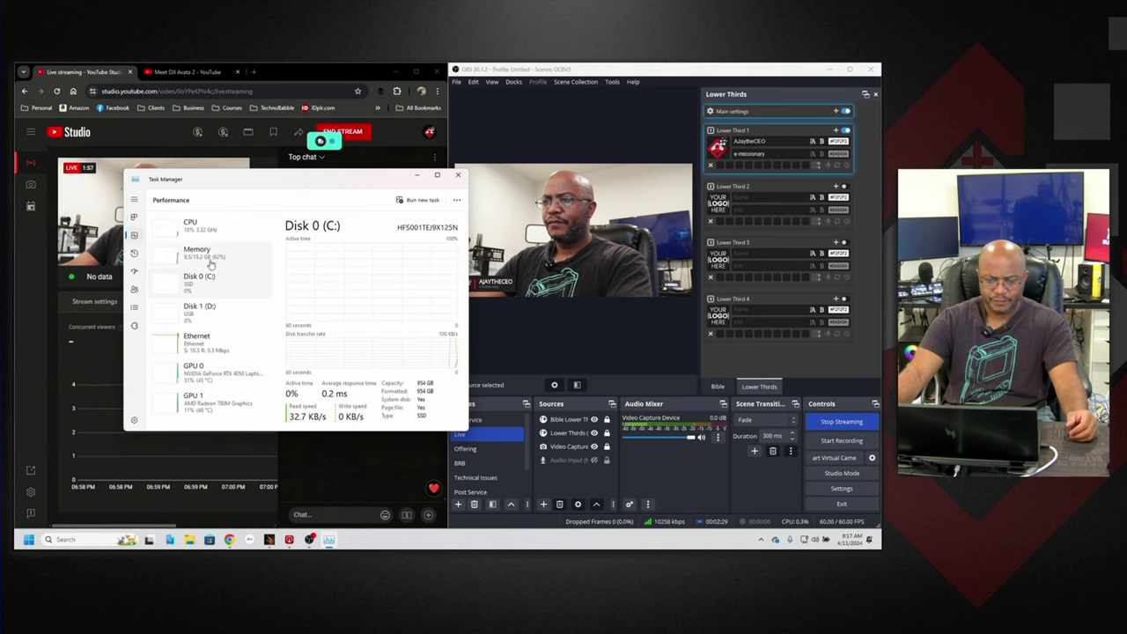
left_click(193, 233)
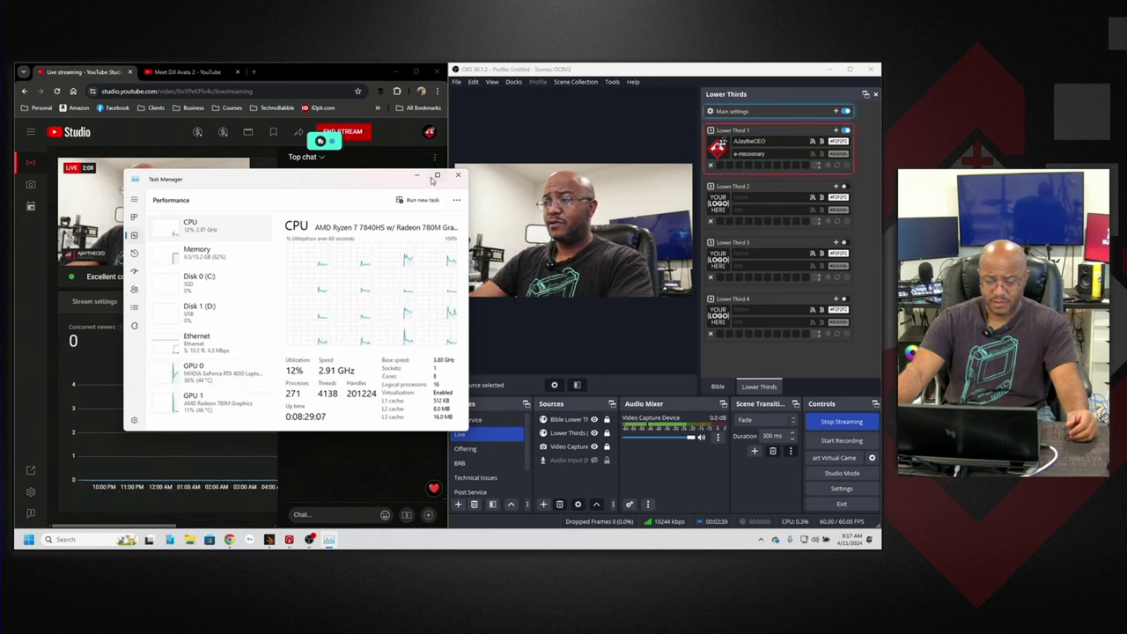
left_click(416, 174)
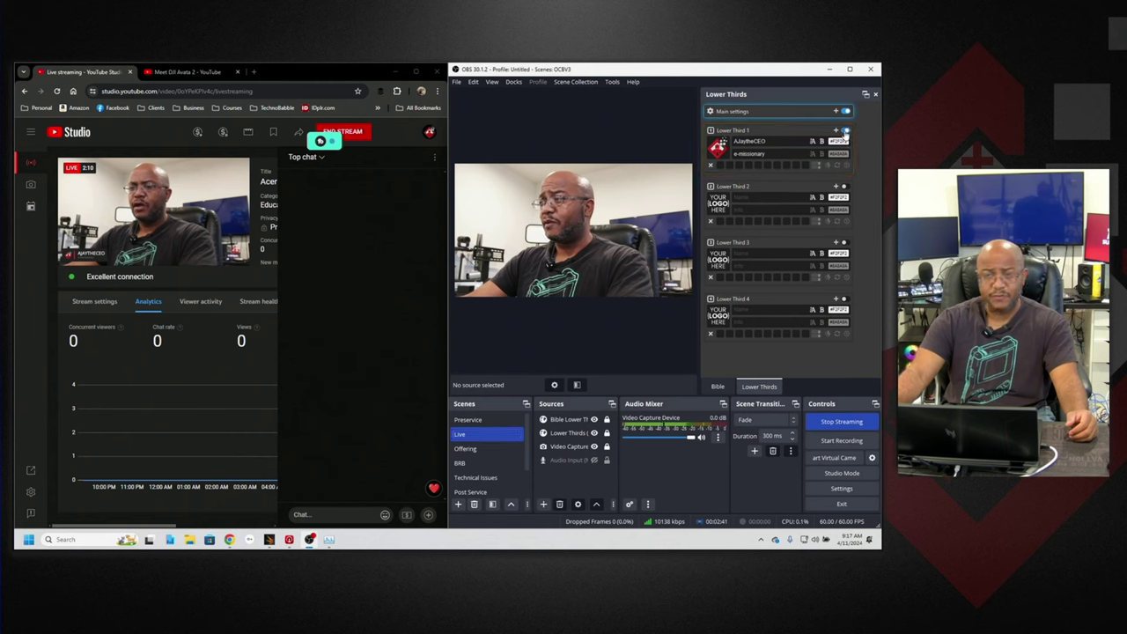
- Turn off Lower Third 1, switch briefly to the Offering scene and return to the Live scene
left_click(467, 448)
left_click(469, 437)
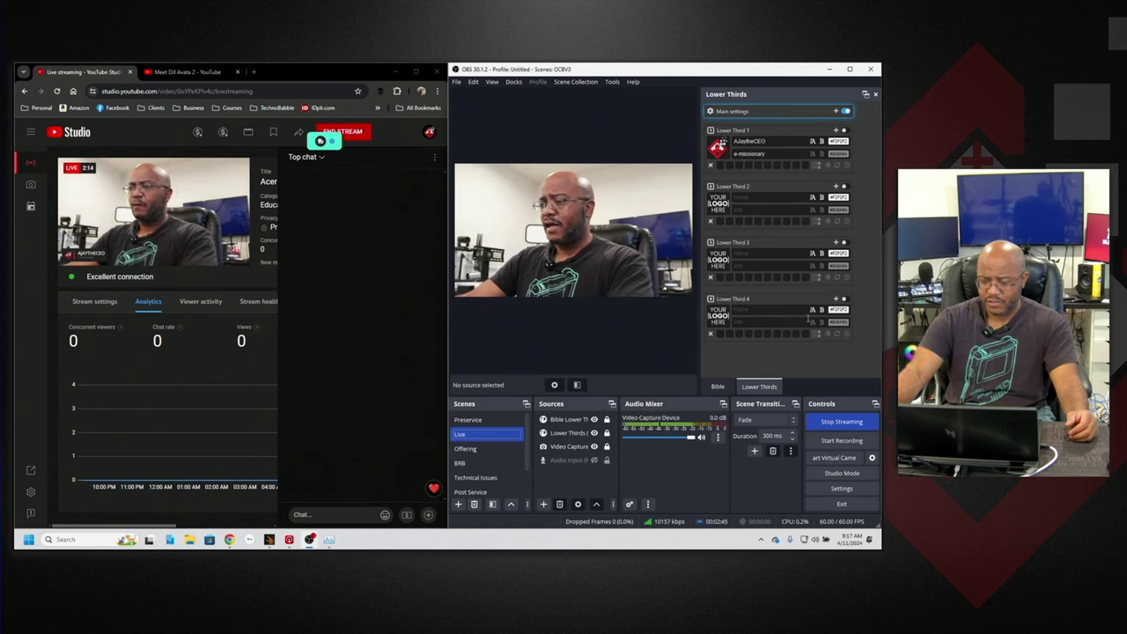
- Look up Genesis 1 in the King James Version Bible query, display verse 1:5 over the Live scene and hide it again
left_click(718, 386)
left_click(779, 249)
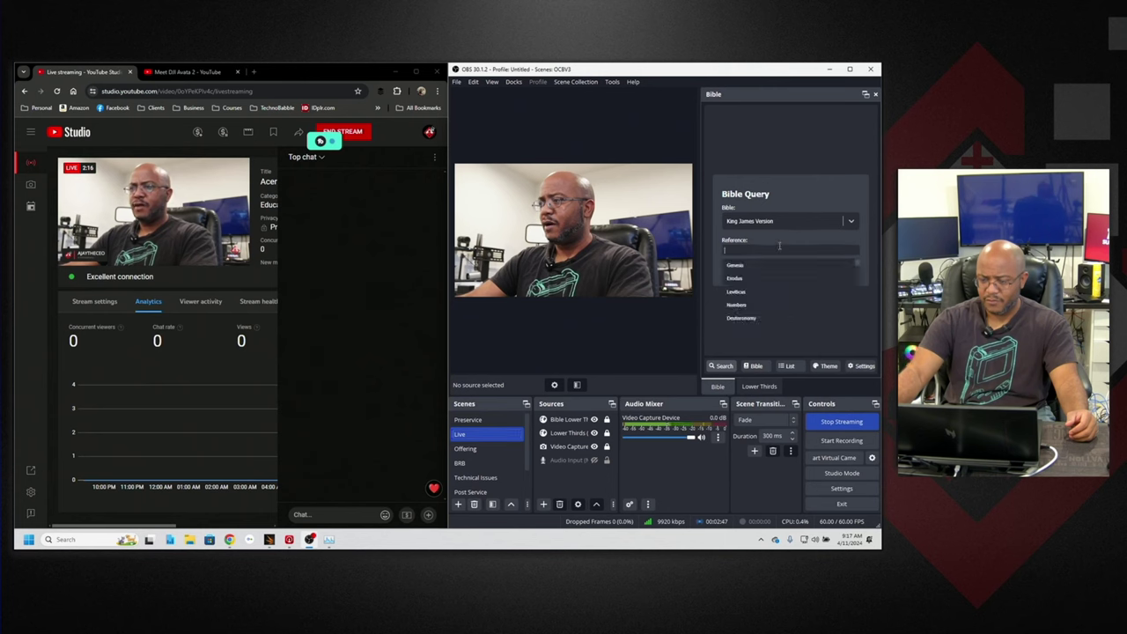
left_click(752, 268)
left_click(758, 264)
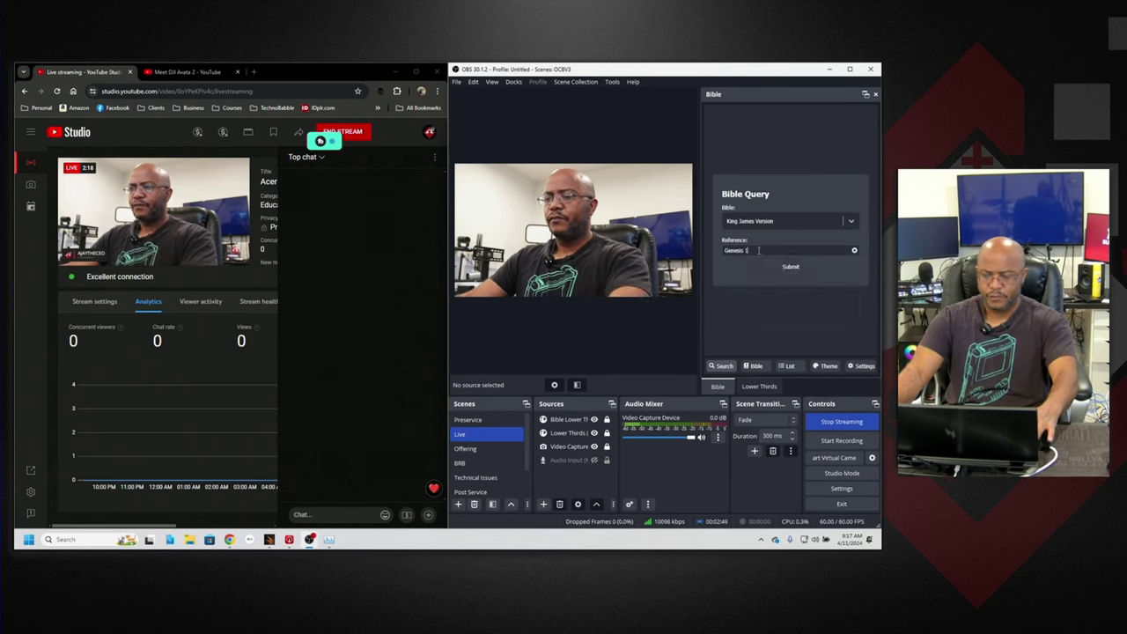
left_click(790, 266)
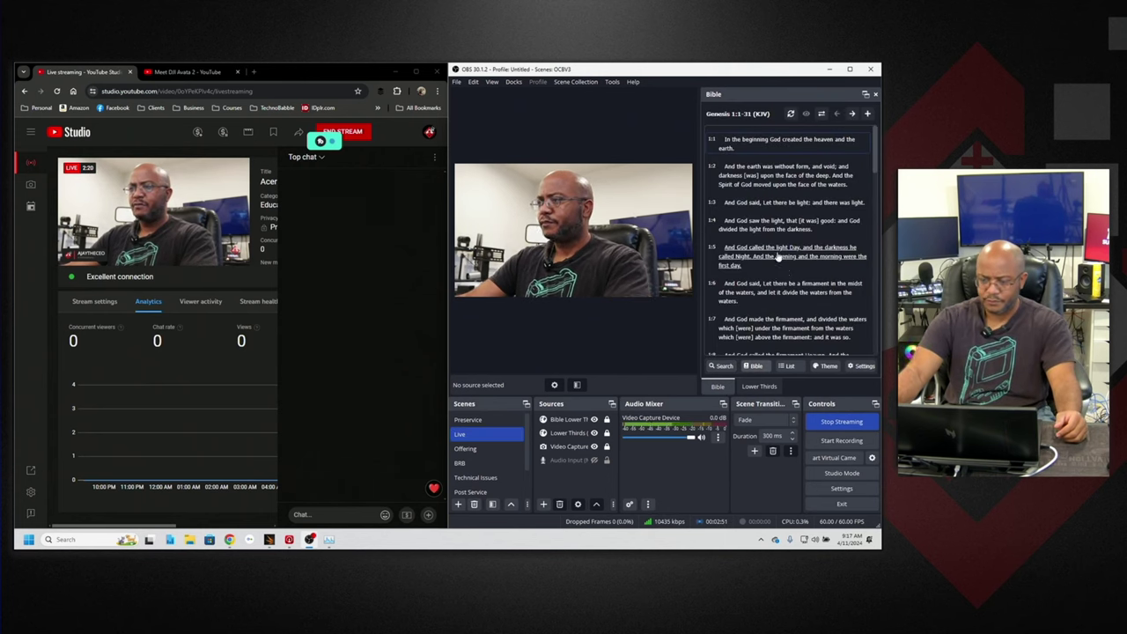
left_click(777, 257)
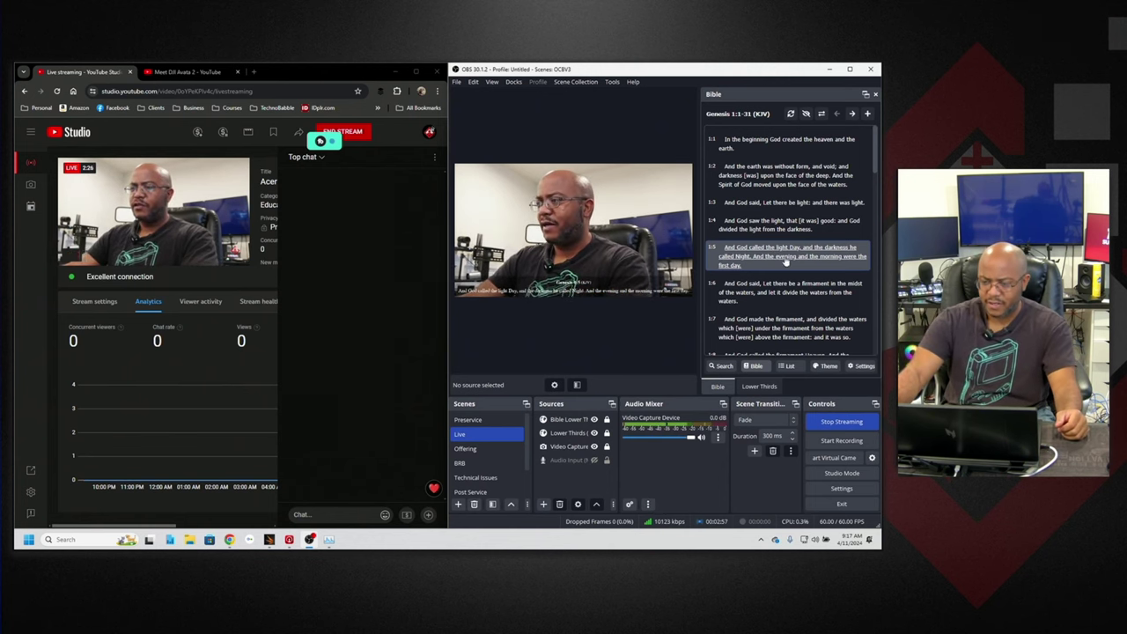
left_click(754, 258)
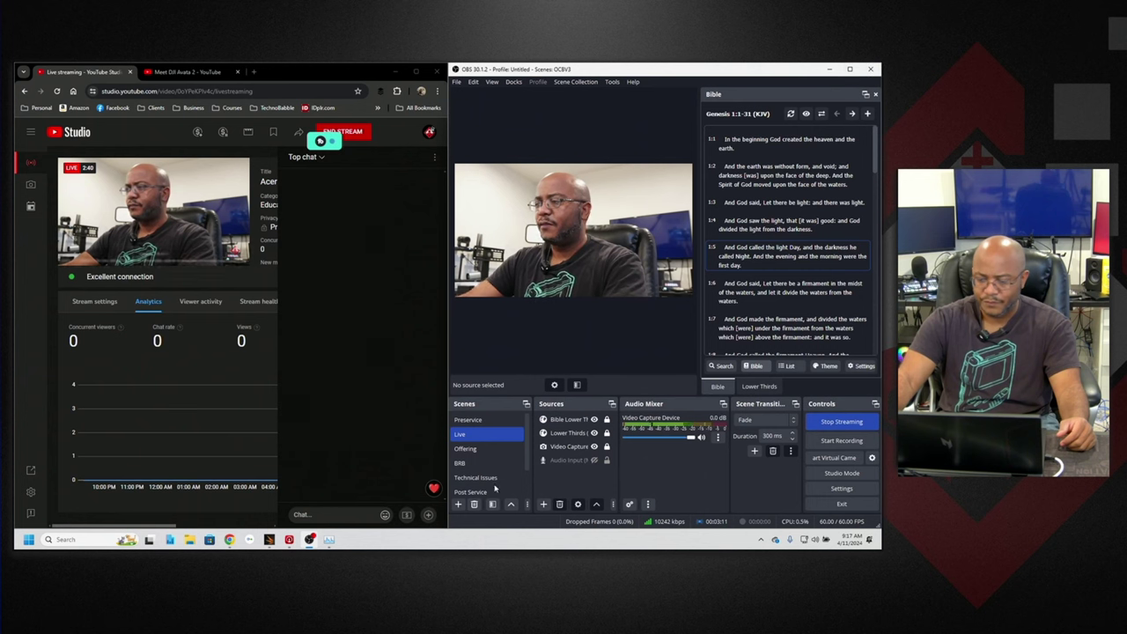
- Switch the stream through the BRB, Offering and Technical Issues scenes and finish on the Ending scene
left_click(478, 465)
left_click(480, 452)
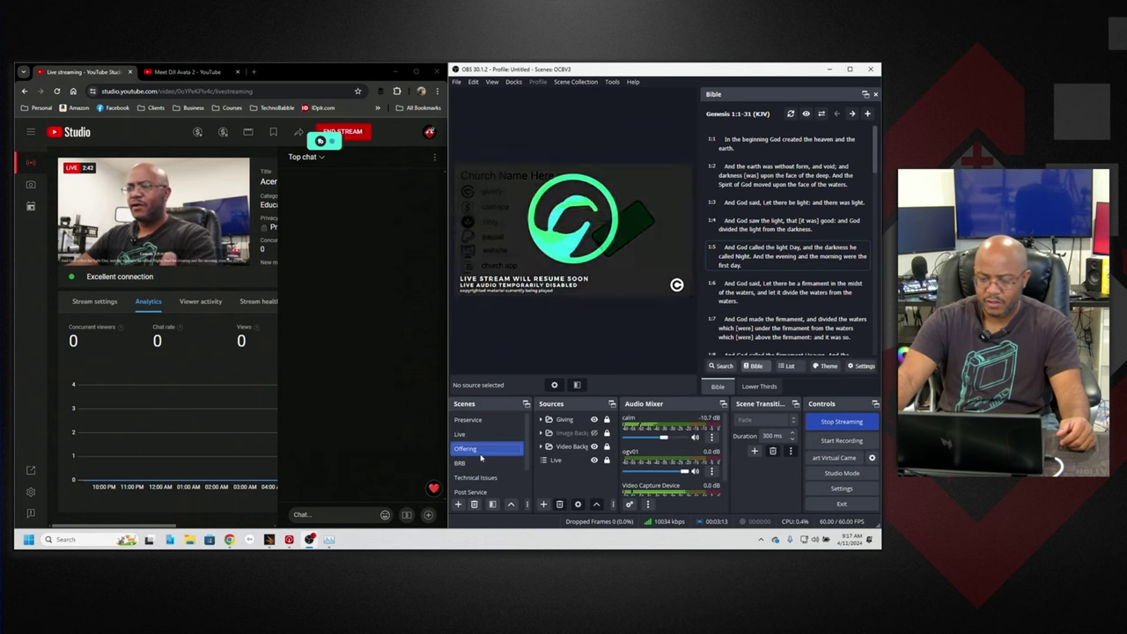
left_click(484, 480)
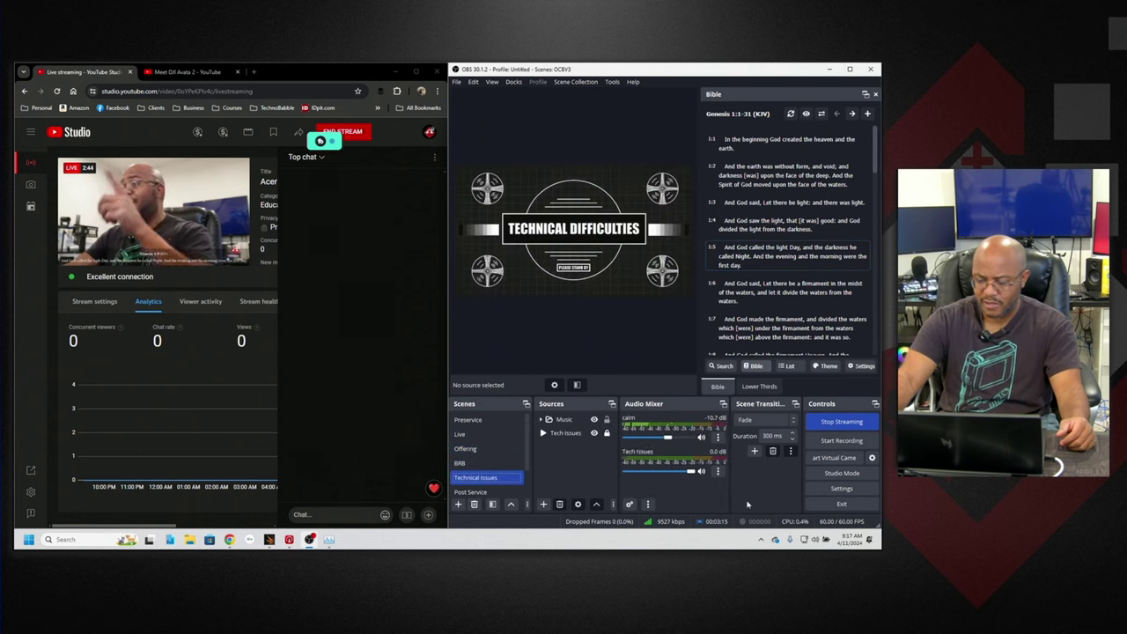
scroll(493, 493, "down", 2)
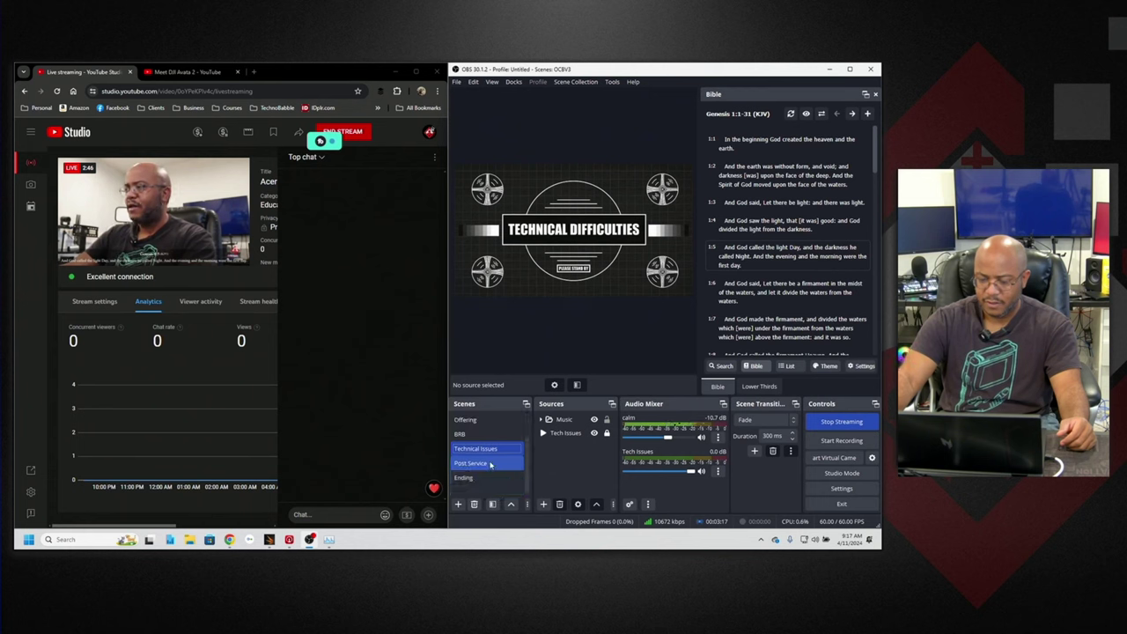
left_click(479, 481)
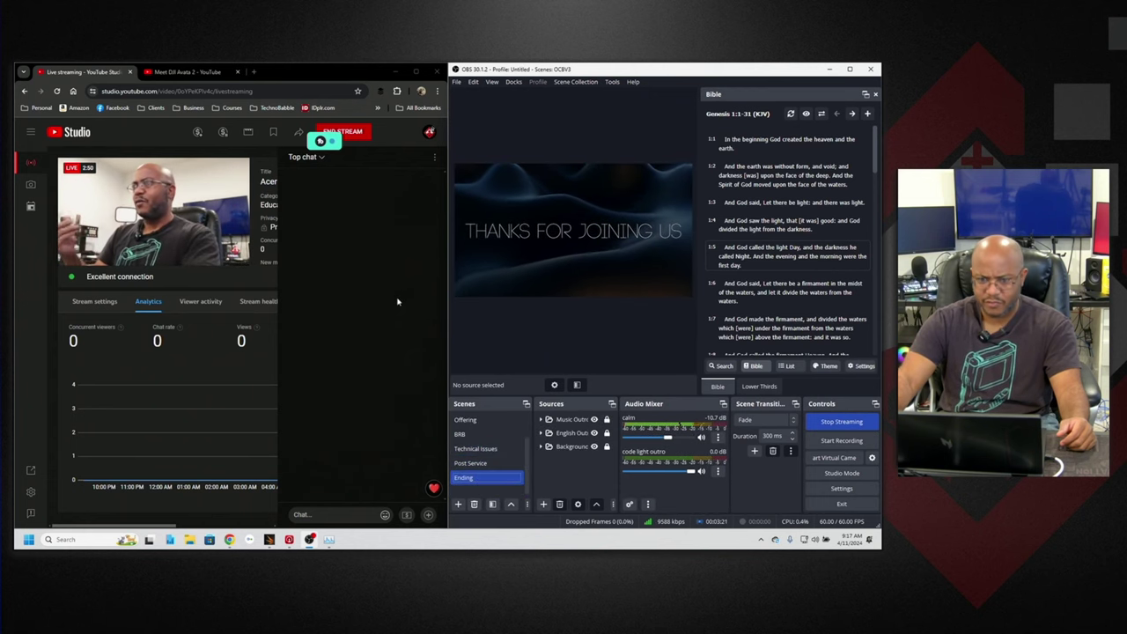
- Stop streaming in OBS Studio, end the stream in YouTube Studio and minimize the browser
left_click(830, 424)
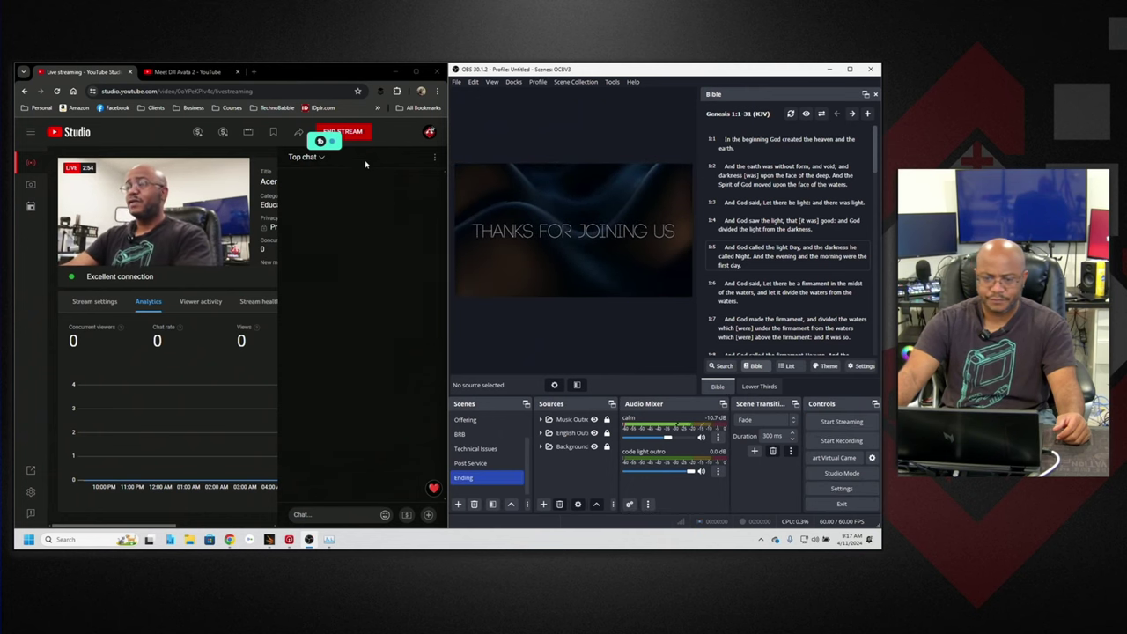
left_click(356, 135)
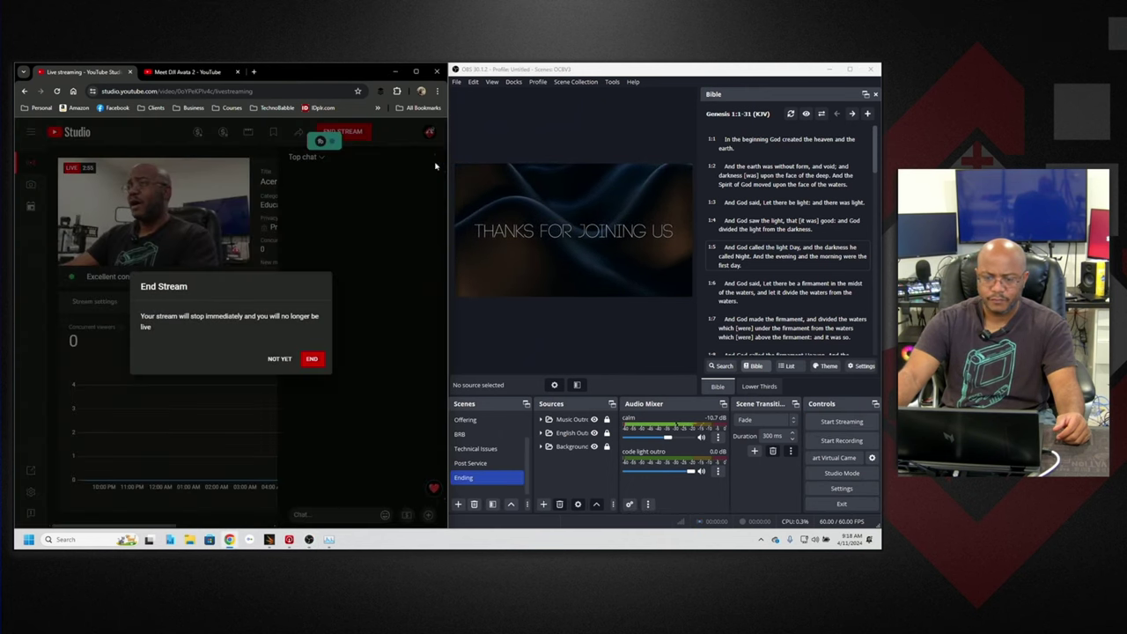
left_click(311, 358)
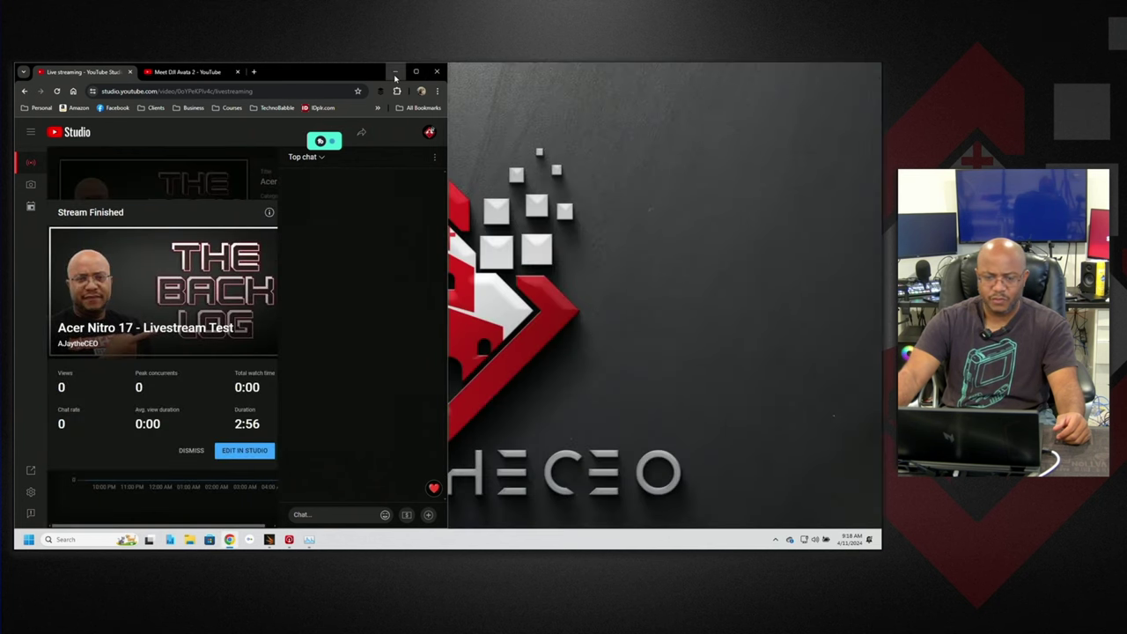
left_click(394, 71)
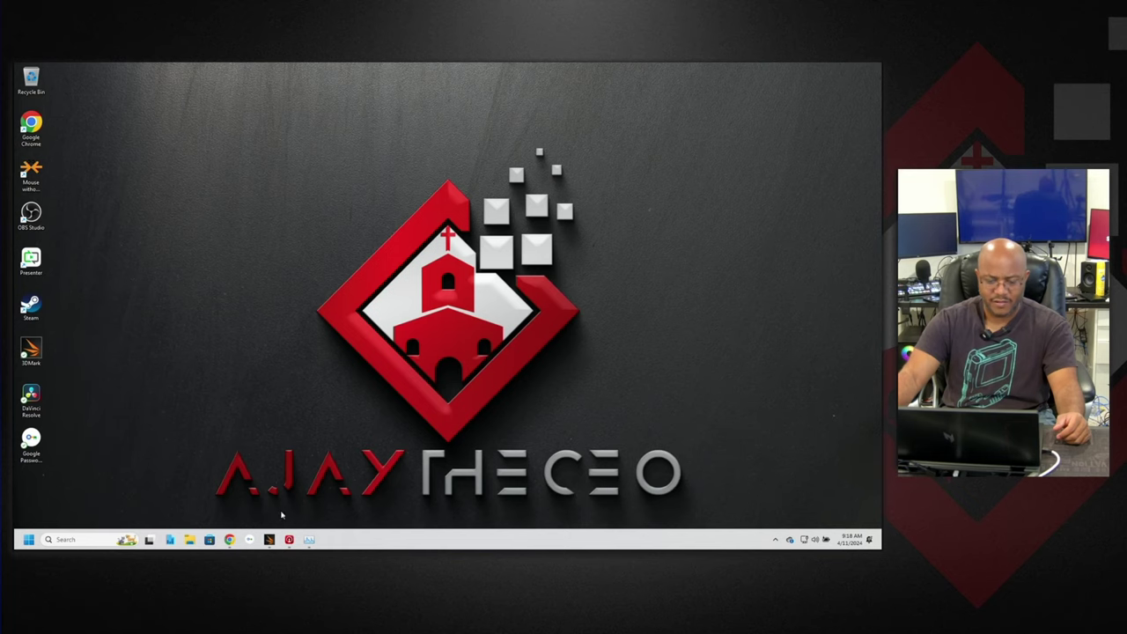
- Switch to 3DMark and run the Port Royal ray tracing benchmark
left_click(269, 540)
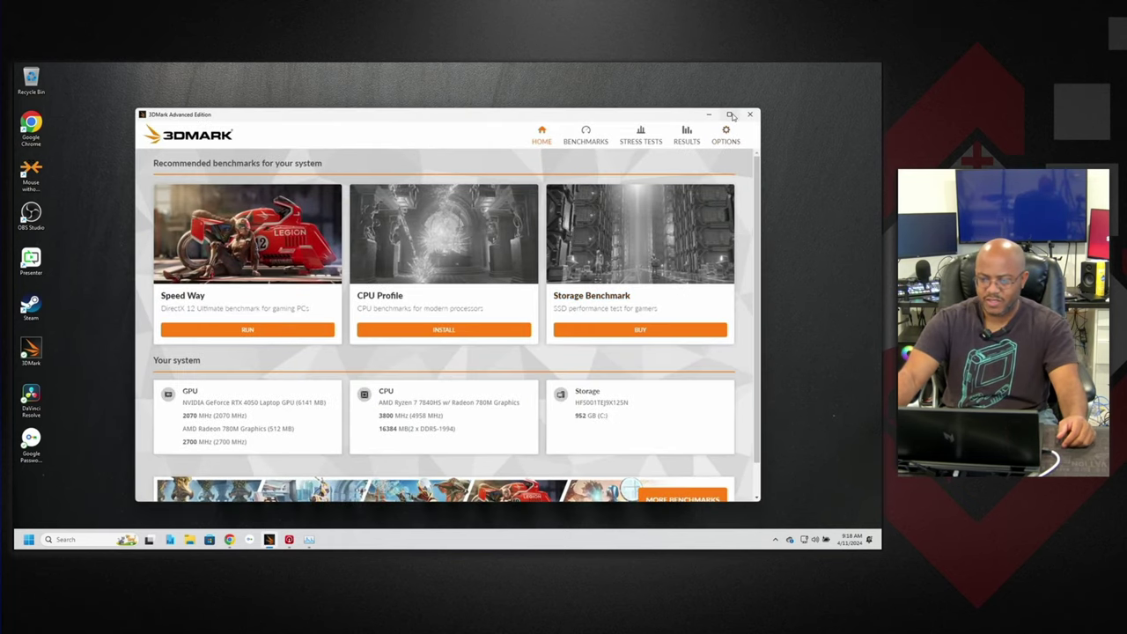
scroll(671, 350, "down", 1)
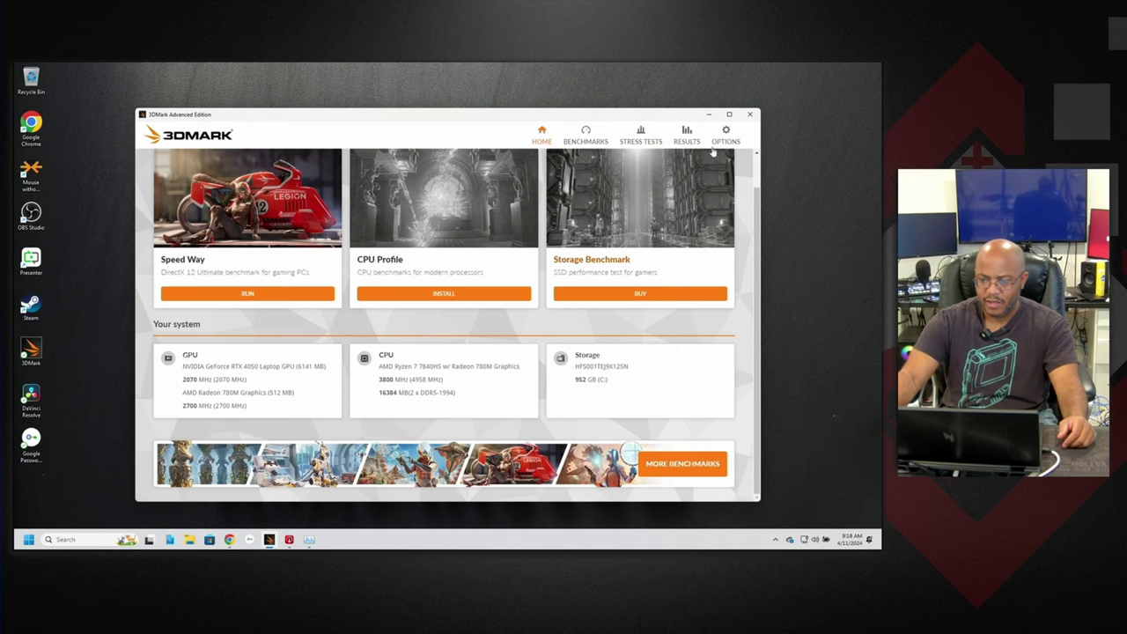
left_click(586, 134)
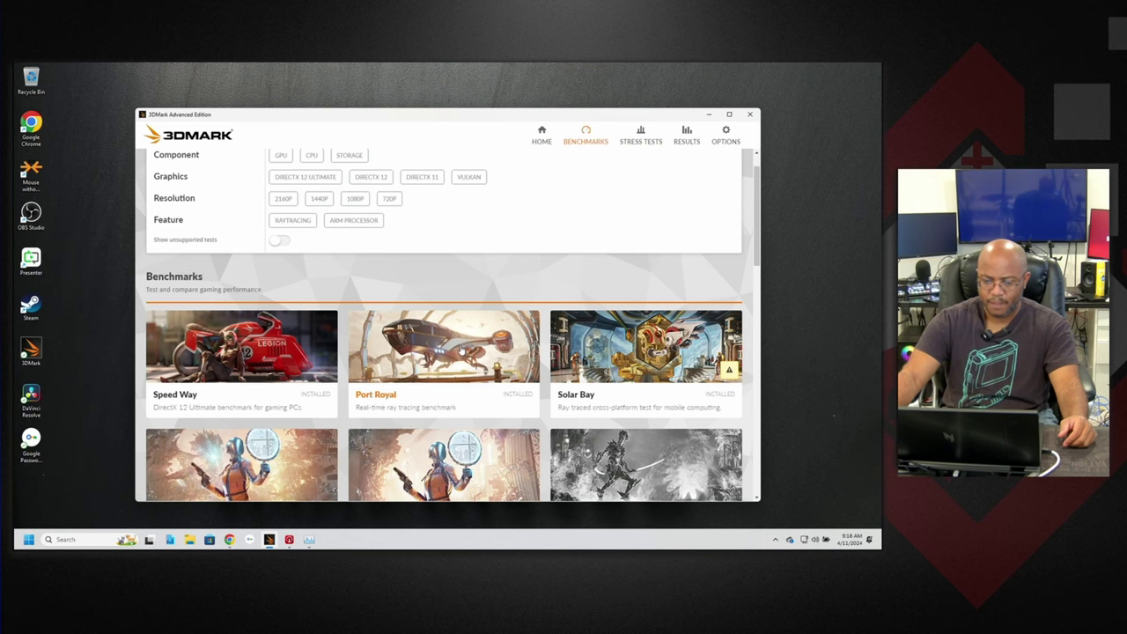
left_click(457, 351)
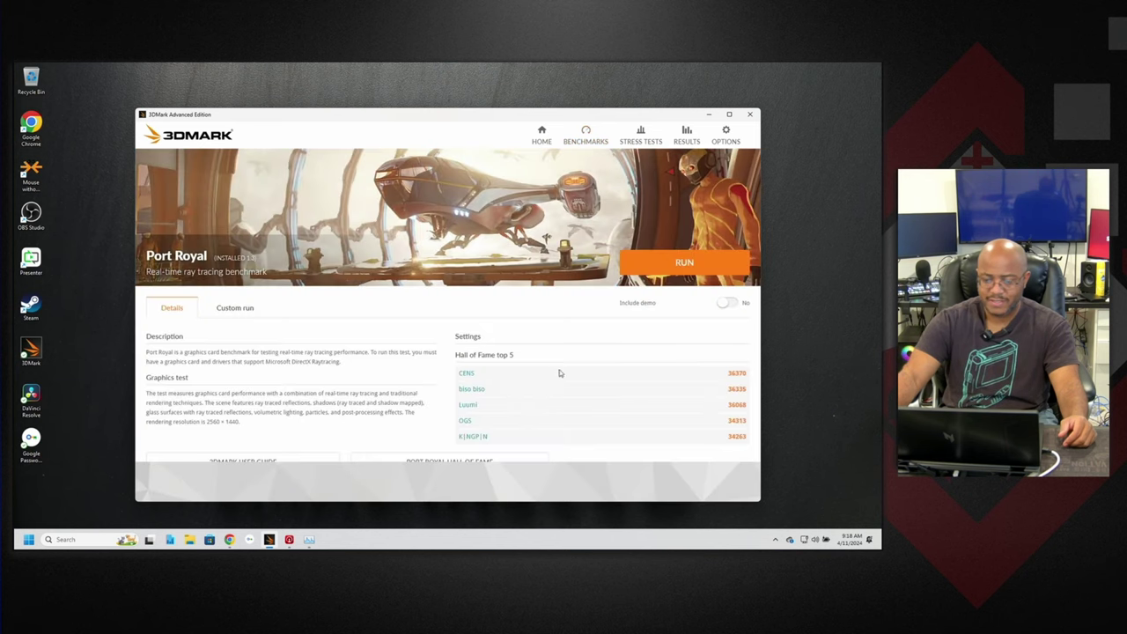
left_click(677, 263)
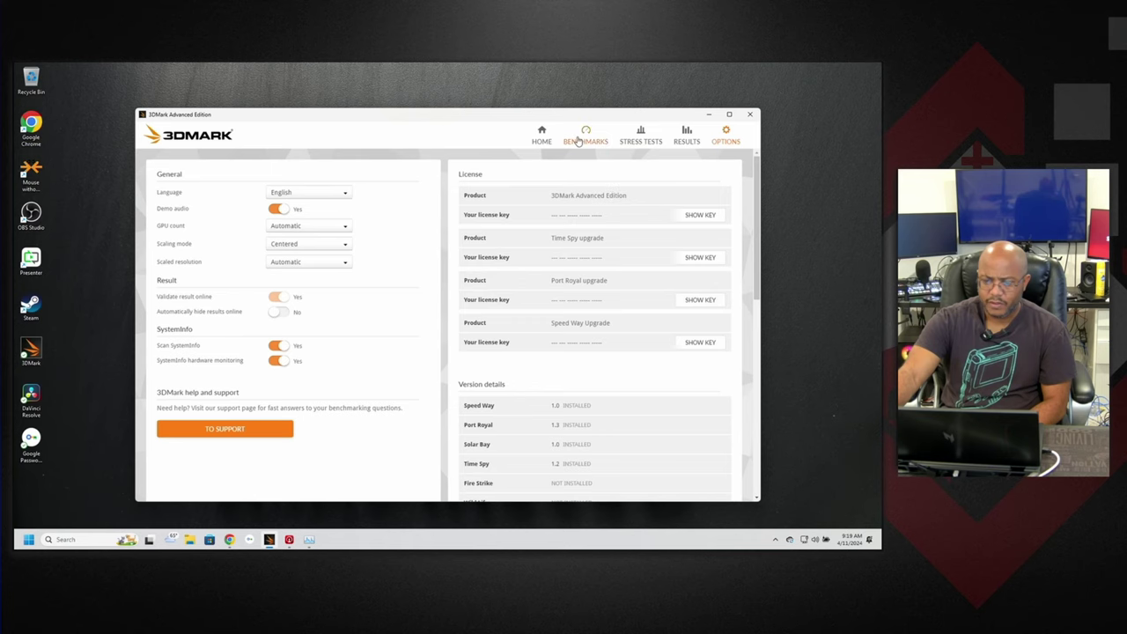
- Run the Speed Way Stress Test with the NVIDIA GeForce RTX 4050 Laptop GPU kept as rendering device
left_click(641, 132)
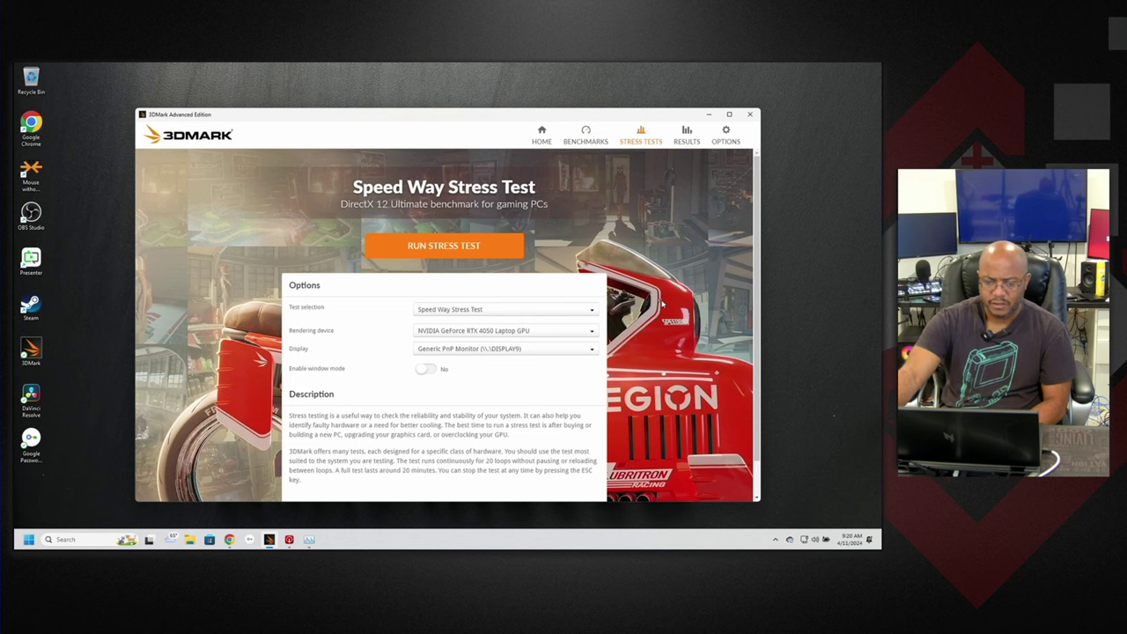
left_click(502, 332)
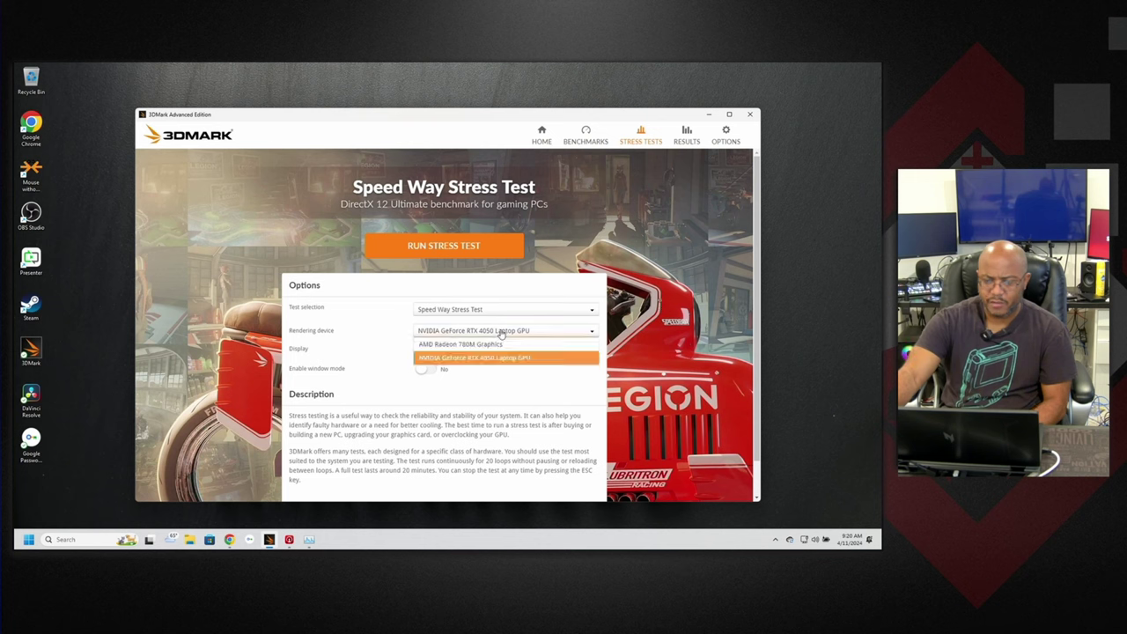
left_click(548, 393)
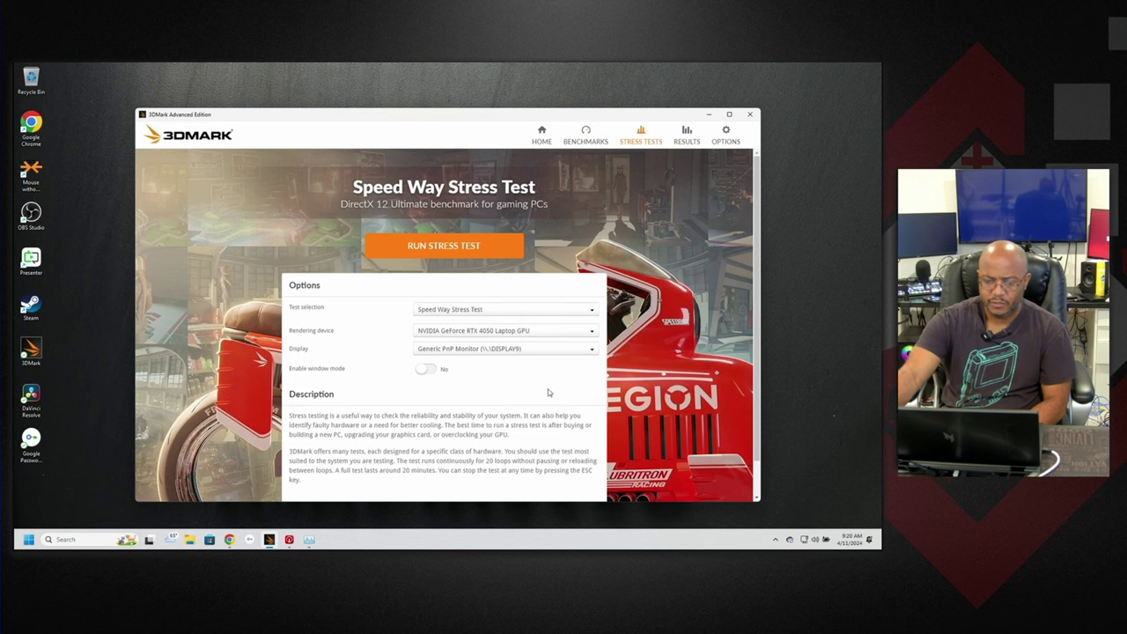
left_click(467, 252)
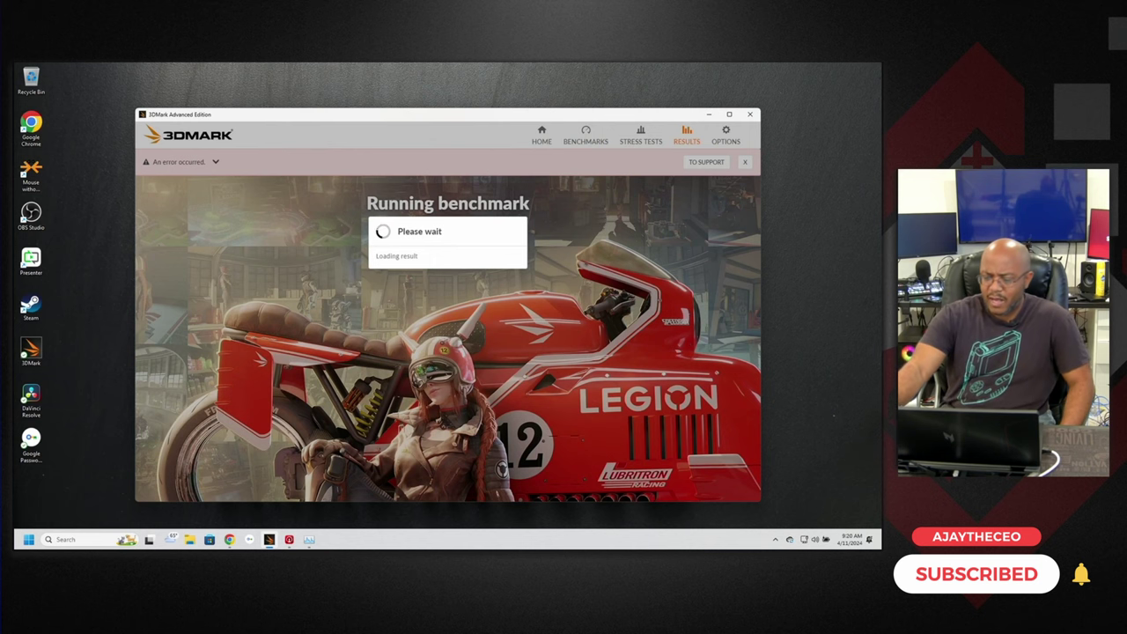
- Open the OneDrive account settings and close them again
right_click(790, 539)
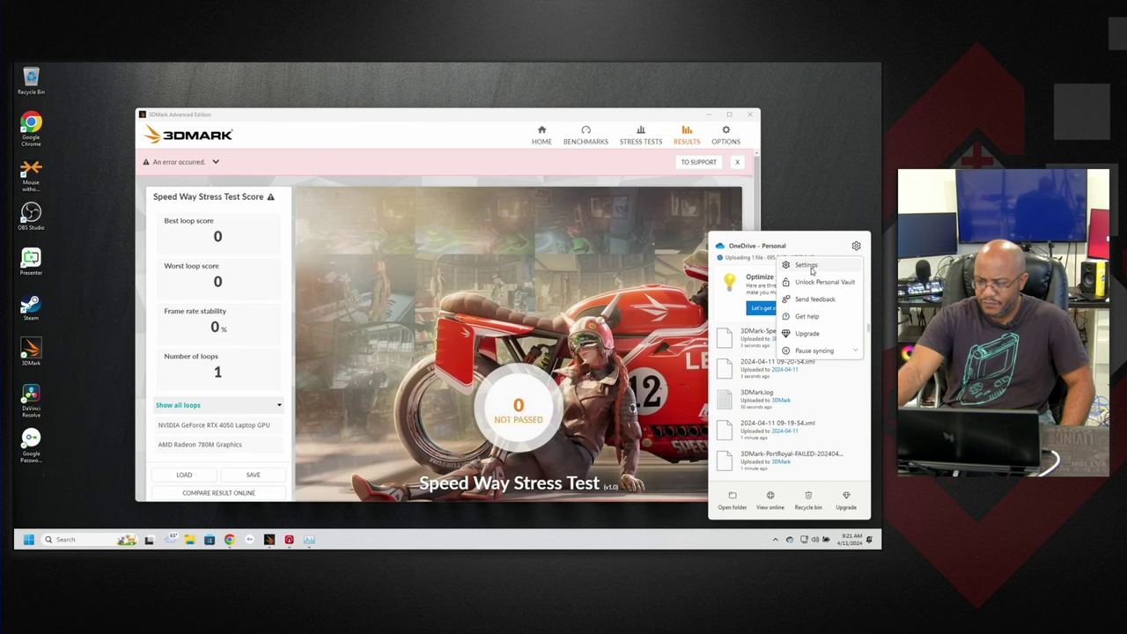
left_click(817, 265)
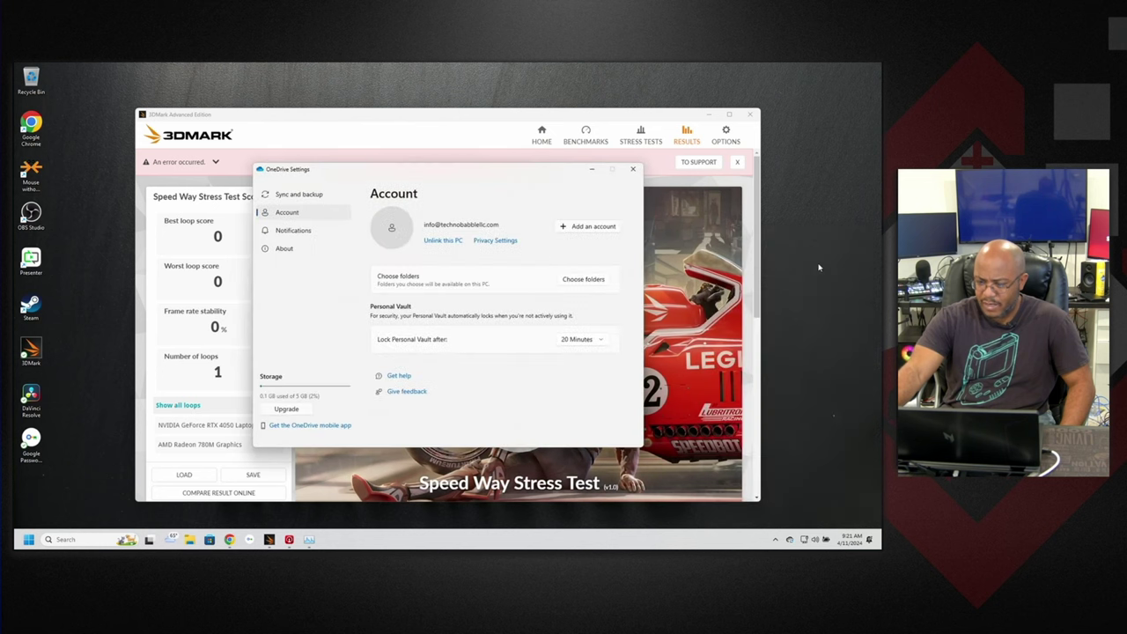
left_click(632, 168)
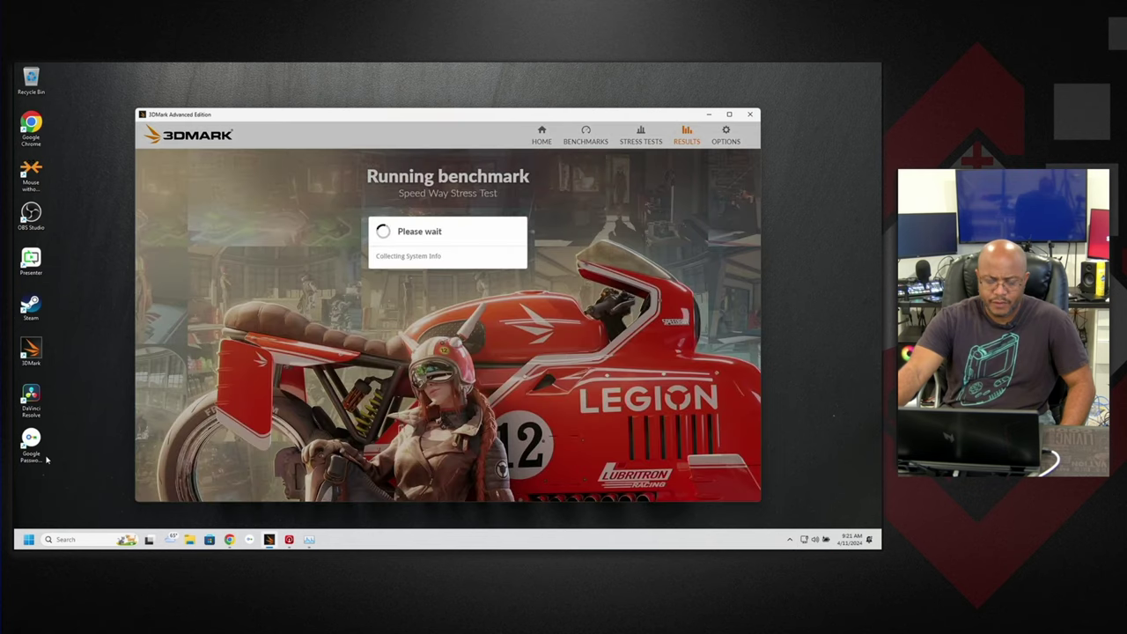